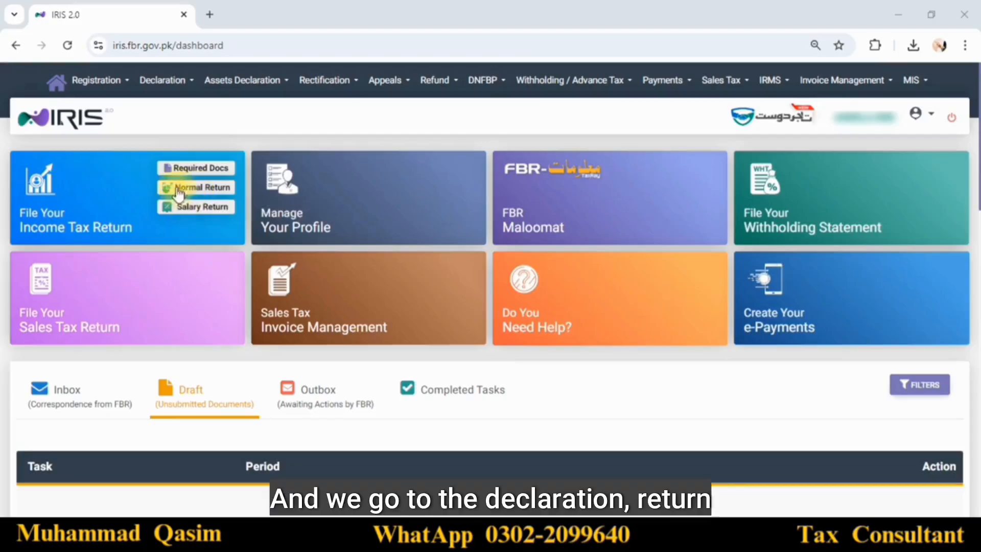
Open an original Normal Return (Ind/Aop/Coy) for the 2024 tax period, 01-JUL-2023 to 30-JUN-2024
{"action": "left_click", "coordinate": [173, 88]}
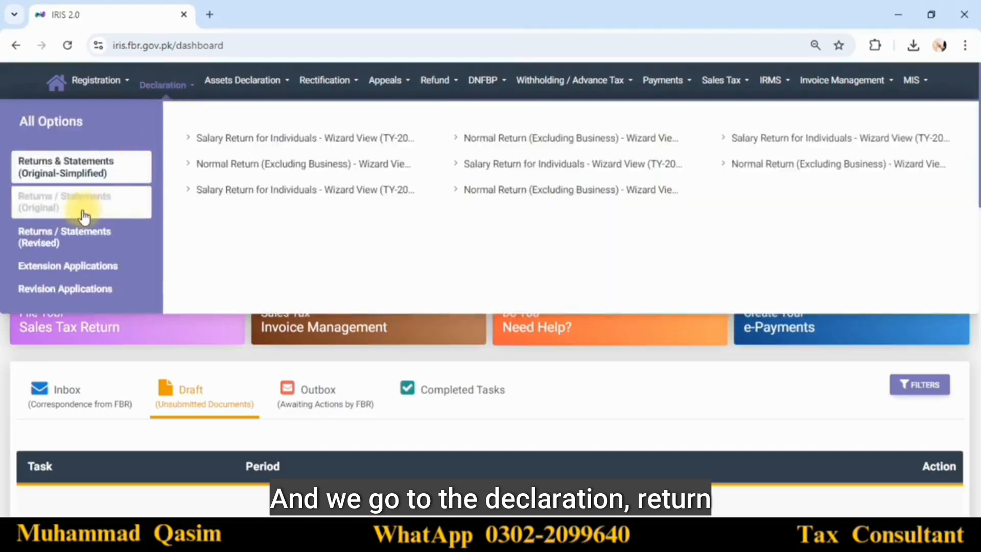
{"action": "left_click", "coordinate": [45, 205]}
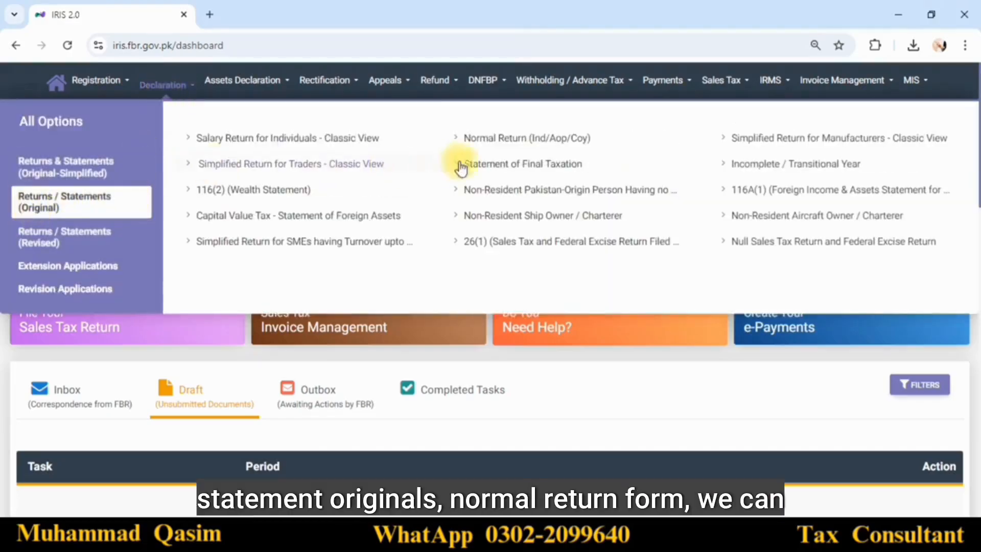
{"action": "left_click", "coordinate": [564, 148]}
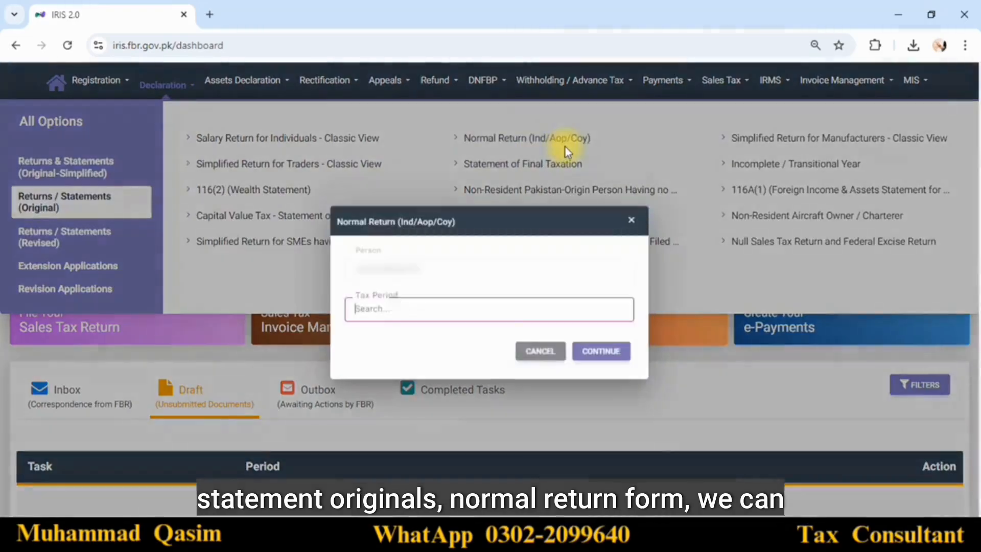
{"action": "type", "text": "2"}
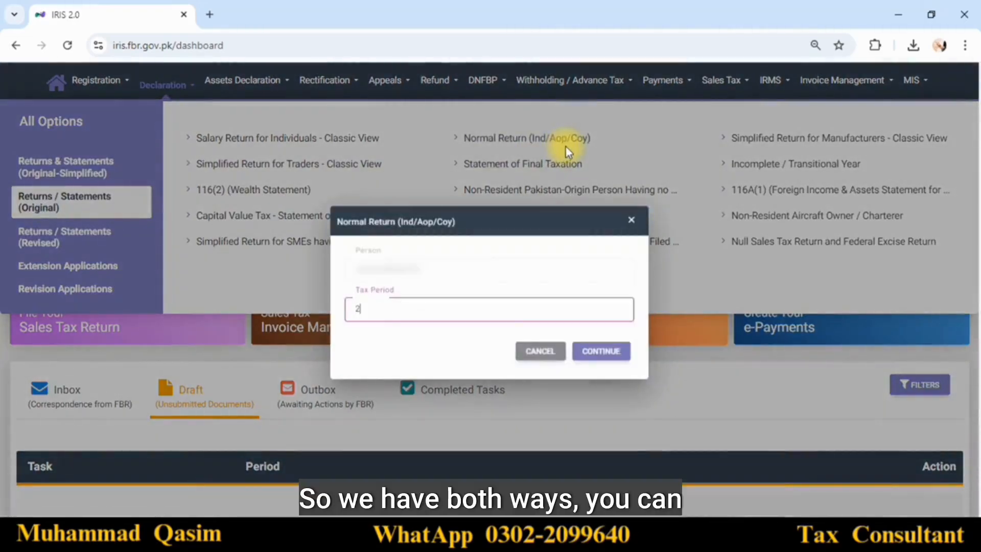
{"action": "type", "text": "024"}
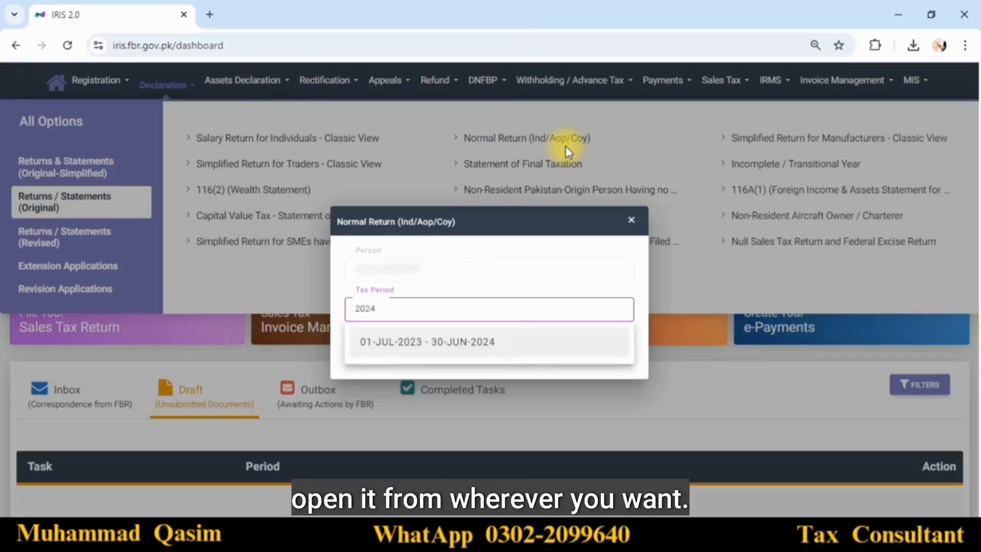
{"action": "left_click", "coordinate": [493, 348]}
{"action": "left_click", "coordinate": [604, 351]}
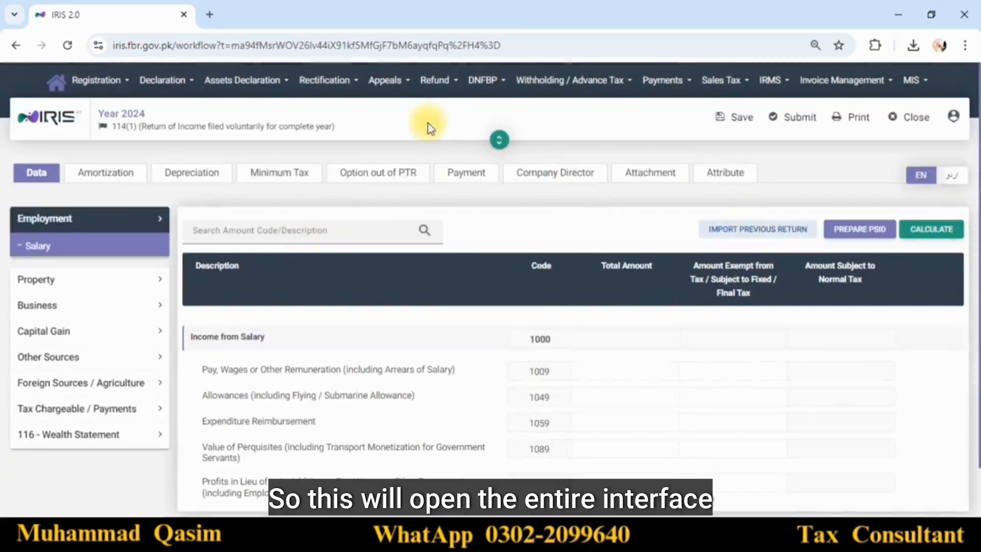
Enter 636,000 as total Pay, Wages or Other Remuneration with 42,396 exempt from tax, and calculate the taxable salary
{"action": "scroll", "coordinate": [481, 225], "scroll_direction": "down", "scroll_amount": 2}
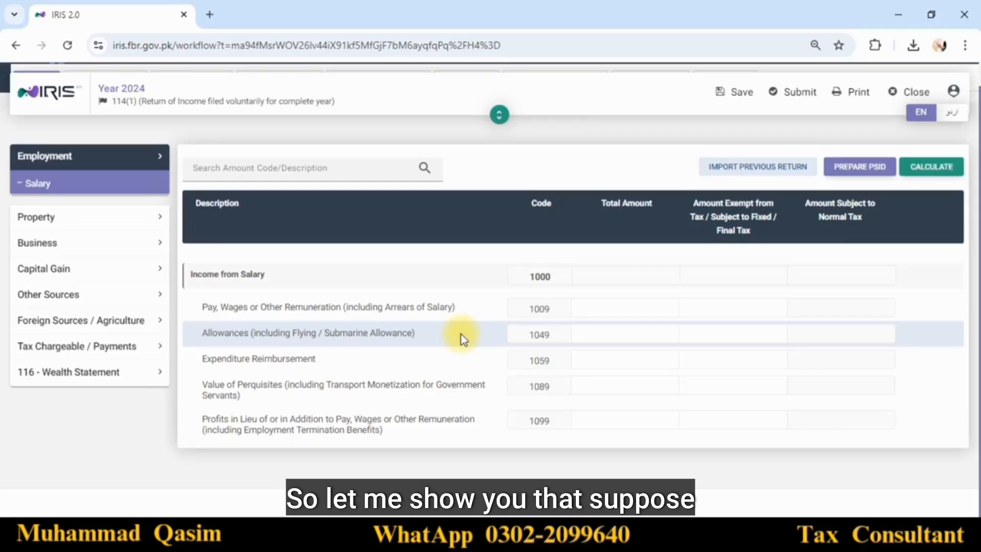
{"action": "left_click", "coordinate": [608, 309]}
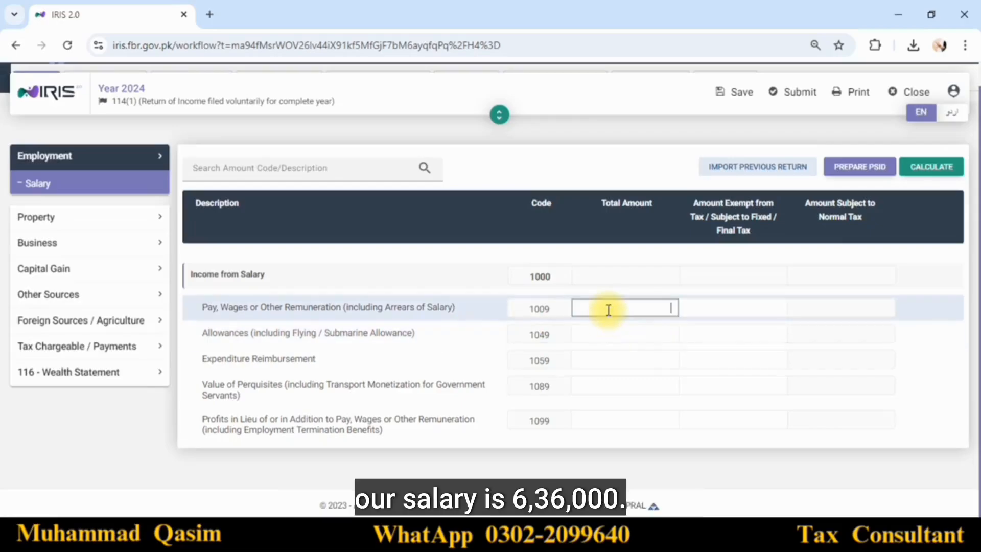
{"action": "type", "text": "6"}
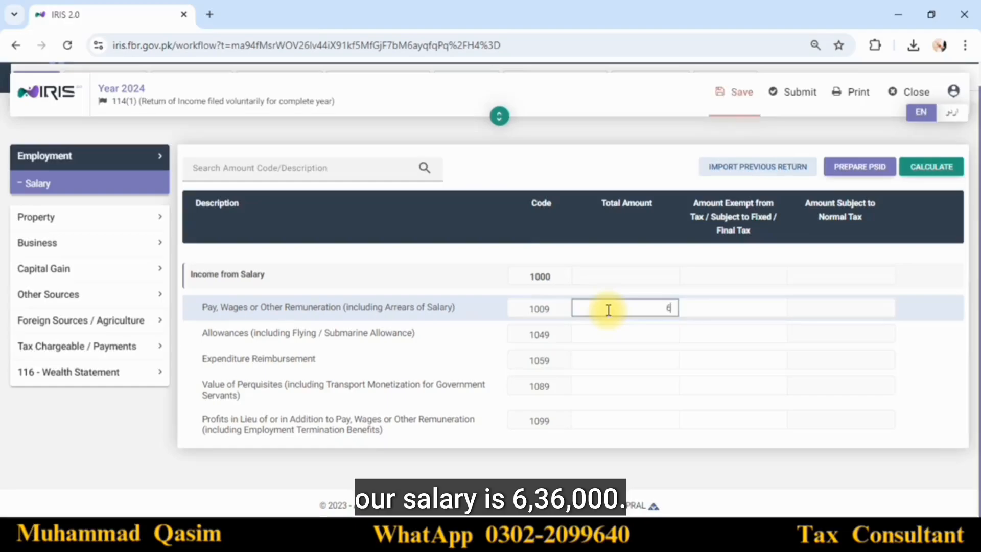
{"action": "type", "text": "36,000"}
{"action": "key", "text": "Tab"}
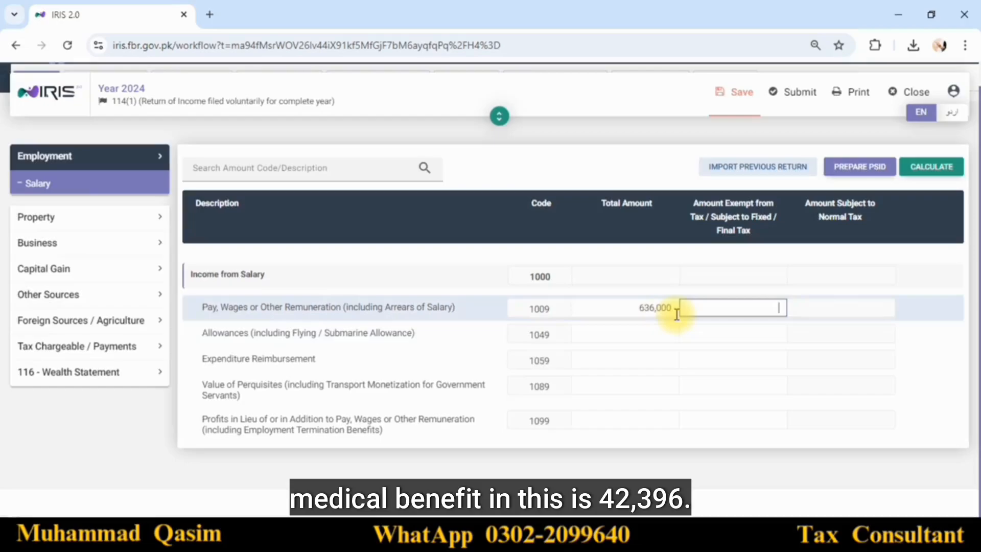
{"action": "type", "text": "42,396"}
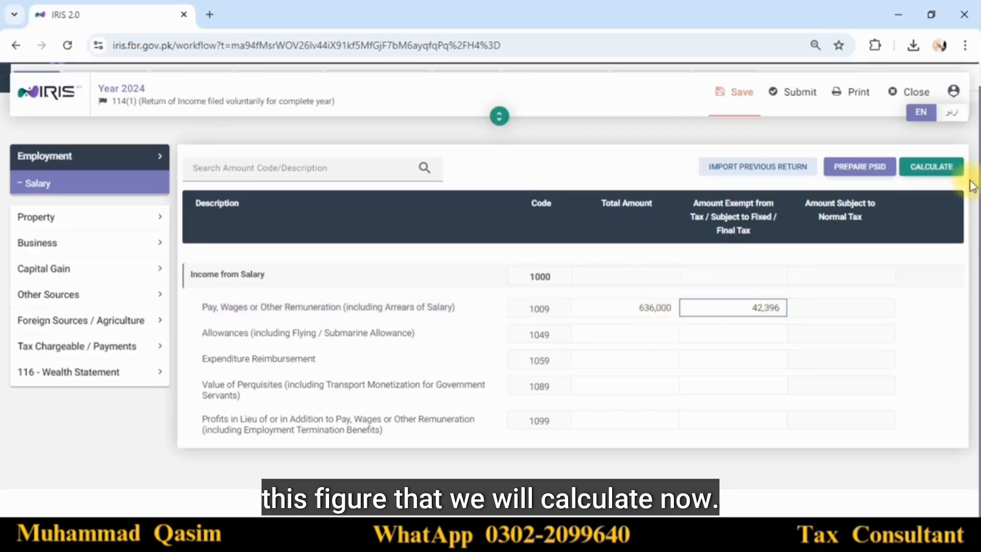
{"action": "left_click", "coordinate": [955, 169]}
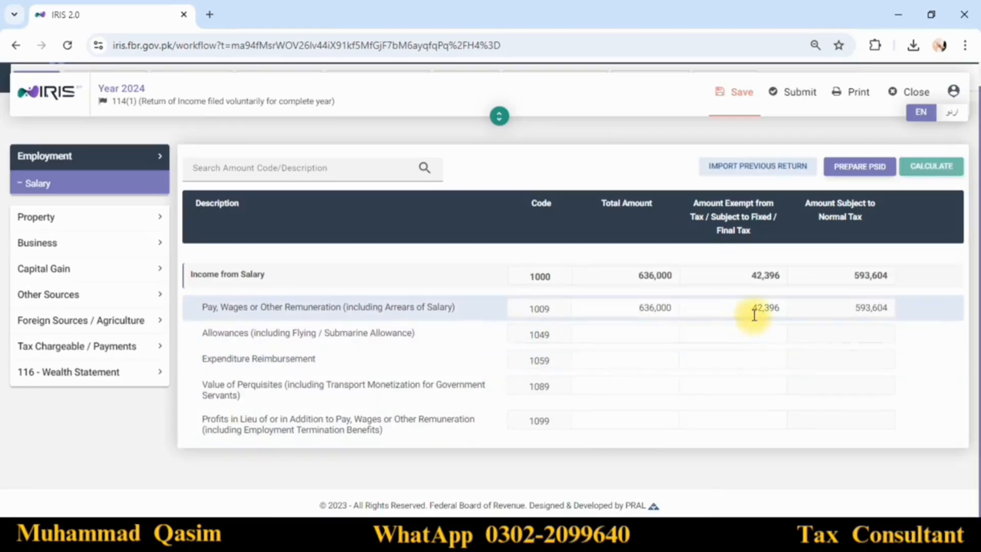
{"action": "left_click_drag", "start_coordinate": [846, 313], "coordinate": [902, 318]}
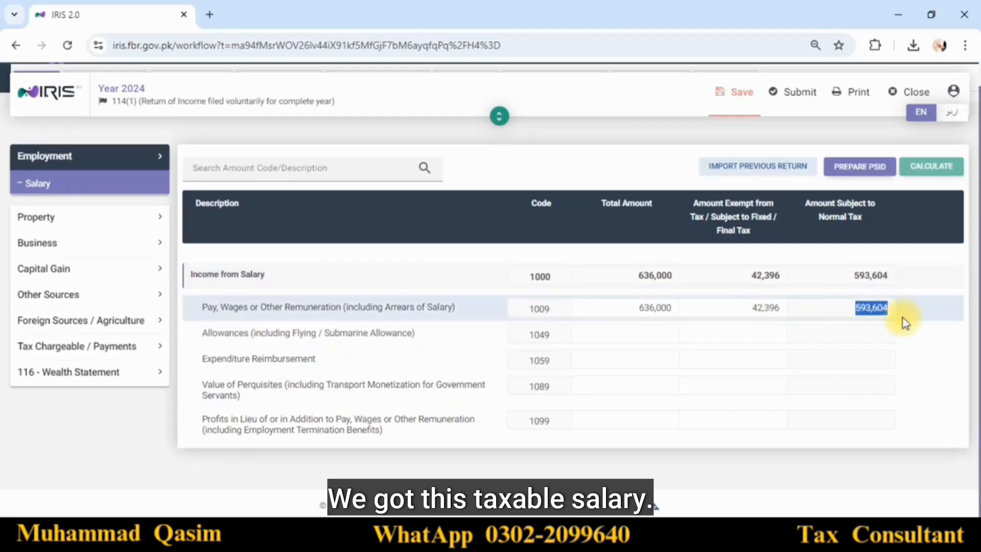
Review the Computations under Tax Chargeable / Payments to check whether any income tax applies
{"action": "left_click", "coordinate": [46, 359]}
{"action": "scroll", "coordinate": [48, 347], "scroll_direction": "down", "scroll_amount": 3}
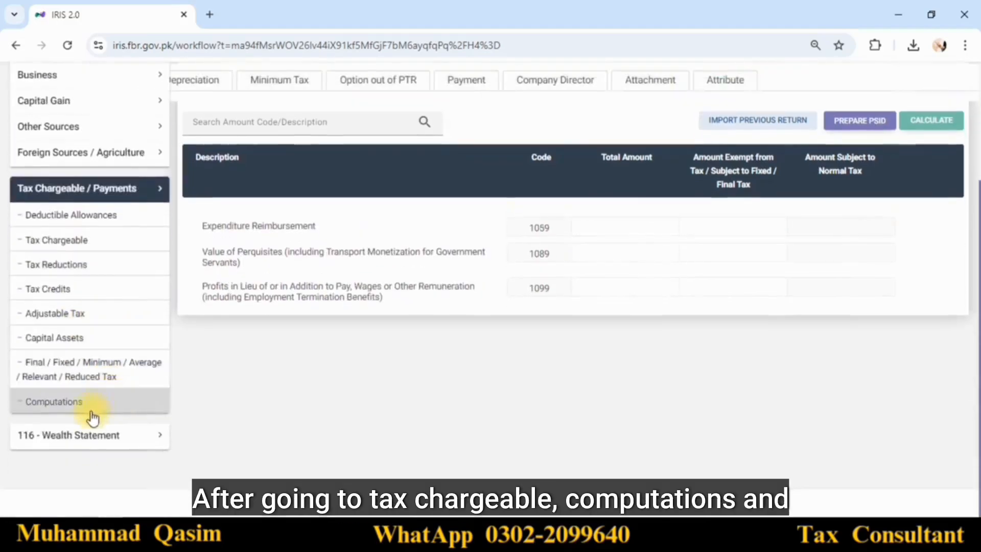
{"action": "left_click", "coordinate": [66, 403]}
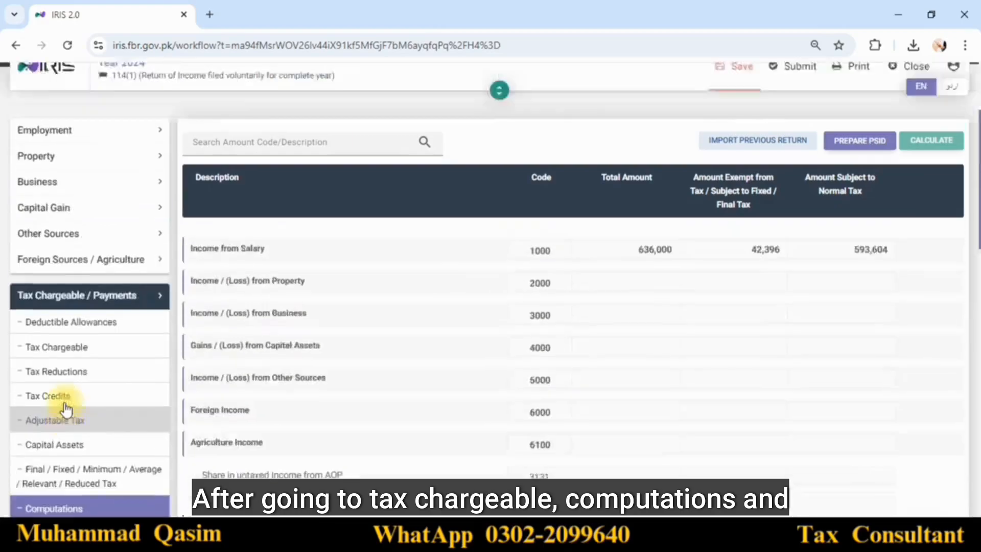
{"action": "scroll", "coordinate": [618, 220], "scroll_direction": "down", "scroll_amount": 10}
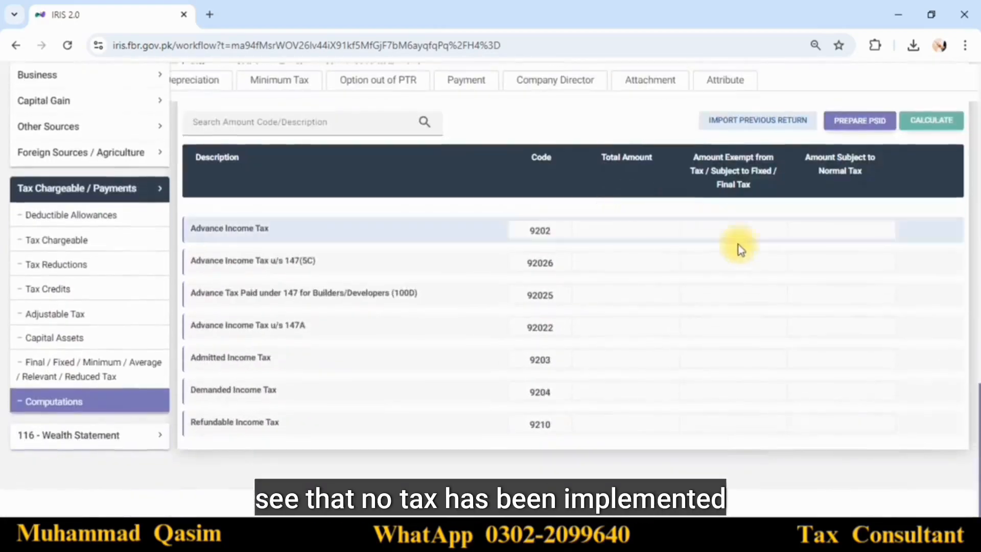
{"action": "scroll", "coordinate": [961, 307], "scroll_direction": "up", "scroll_amount": 5}
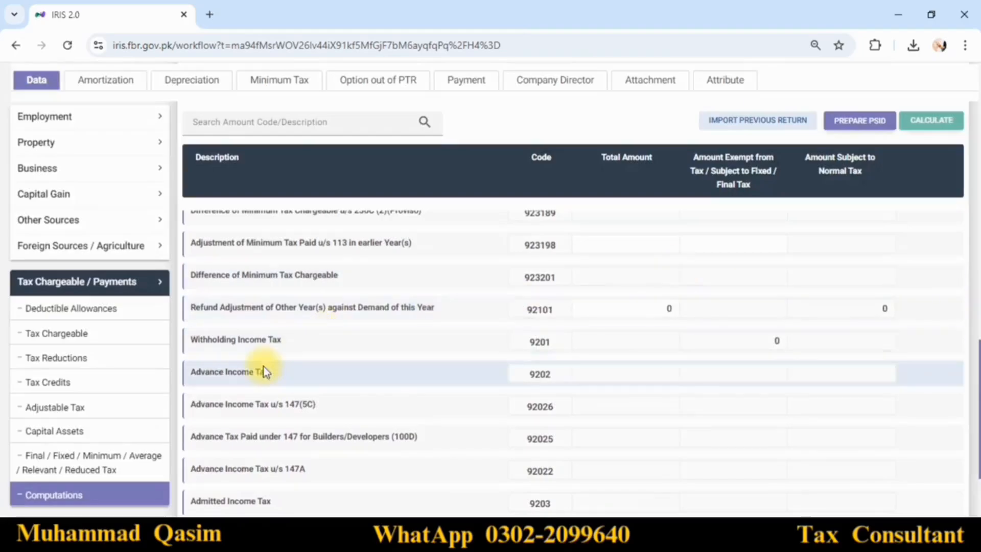
Look through the Adjustable Tax entries down to Cellphone Bill u/s 236(1)(a), where deducted tax is declared
{"action": "left_click", "coordinate": [41, 409]}
{"action": "scroll", "coordinate": [833, 339], "scroll_direction": "up", "scroll_amount": 3}
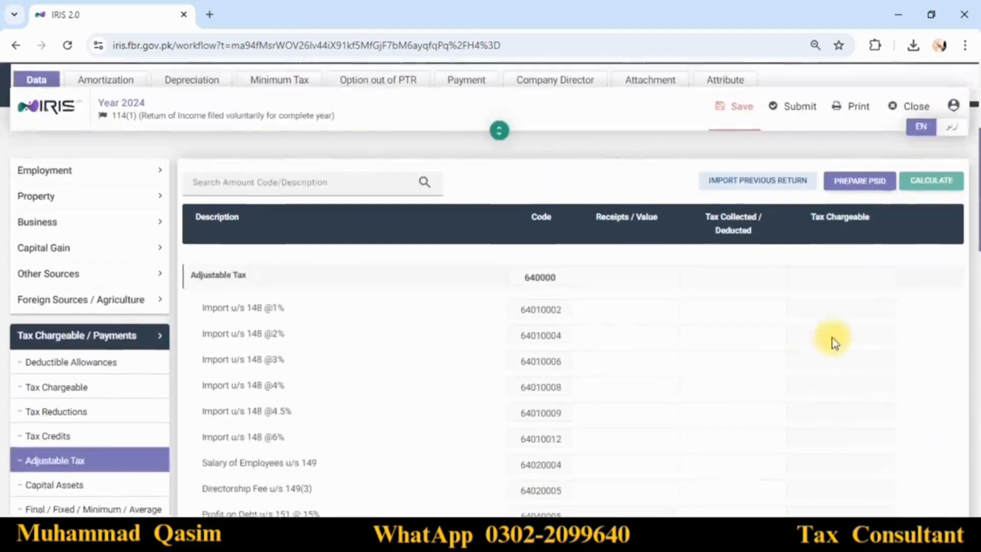
{"action": "scroll", "coordinate": [378, 397], "scroll_direction": "down", "scroll_amount": 8}
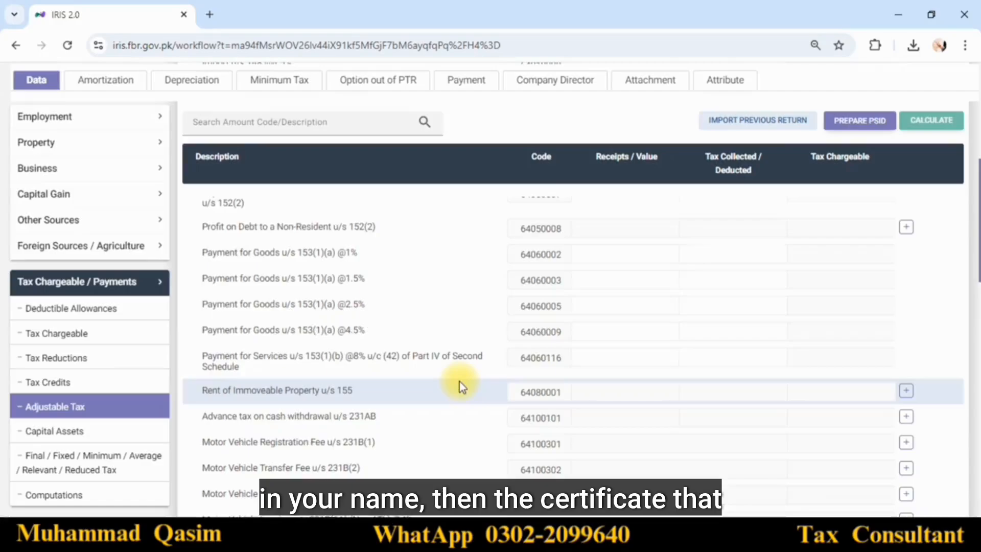
{"action": "scroll", "coordinate": [459, 382], "scroll_direction": "down", "scroll_amount": 5}
{"action": "scroll", "coordinate": [450, 343], "scroll_direction": "down", "scroll_amount": 1}
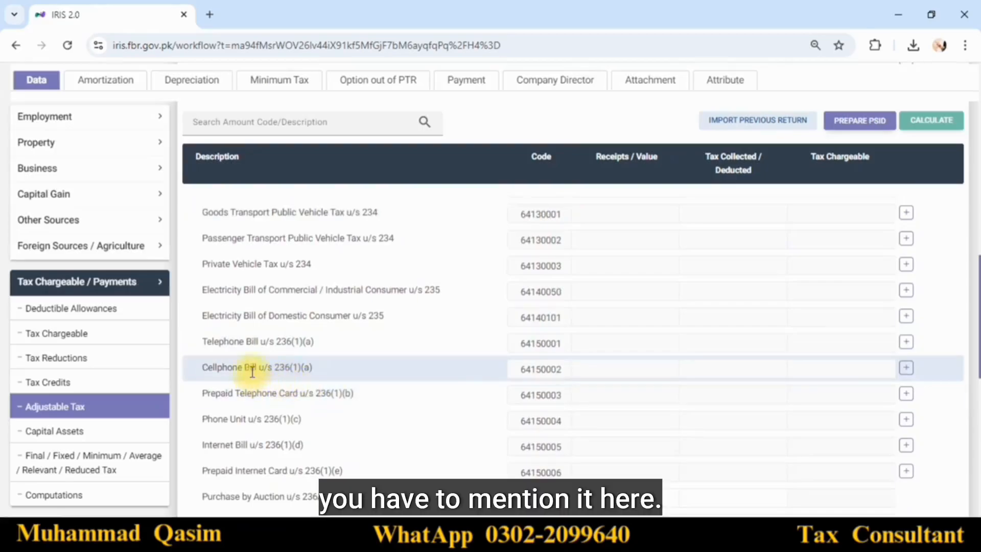
{"action": "left_click_drag", "start_coordinate": [252, 371], "coordinate": [762, 373]}
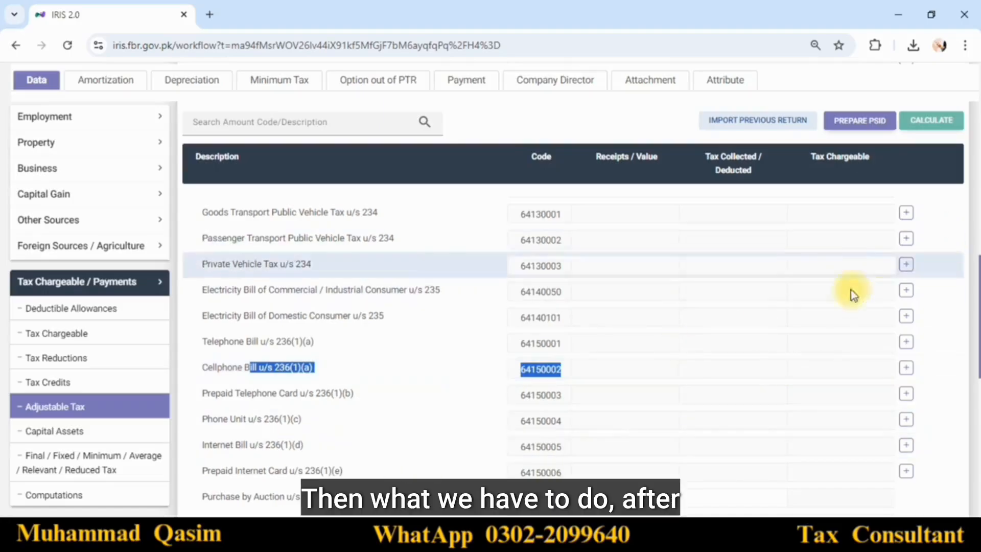
In the Wealth Statement's Personal Expenses, set Other Personal / Household Expenses to 270,000 and recalculate
{"action": "scroll", "coordinate": [146, 373], "scroll_direction": "down", "scroll_amount": 10}
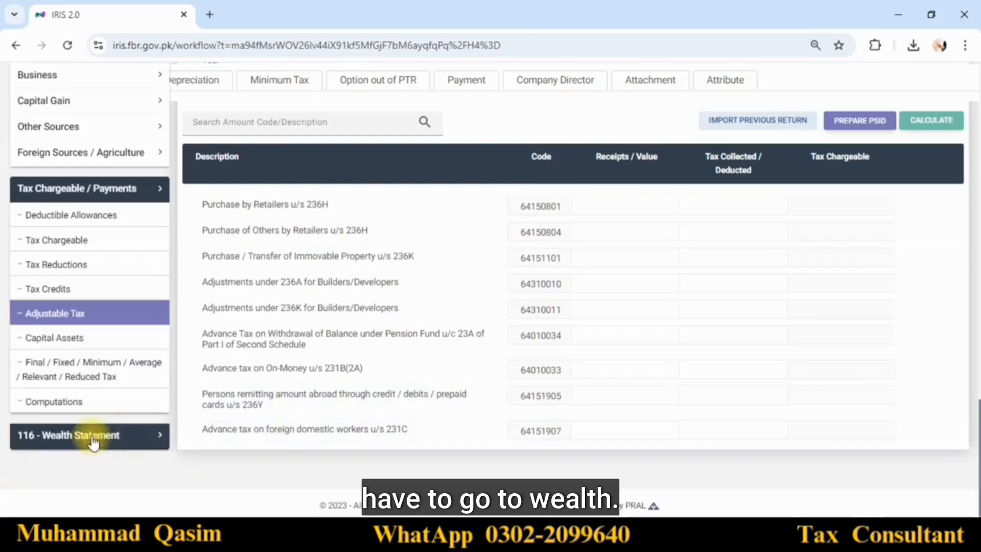
{"action": "left_click", "coordinate": [96, 438]}
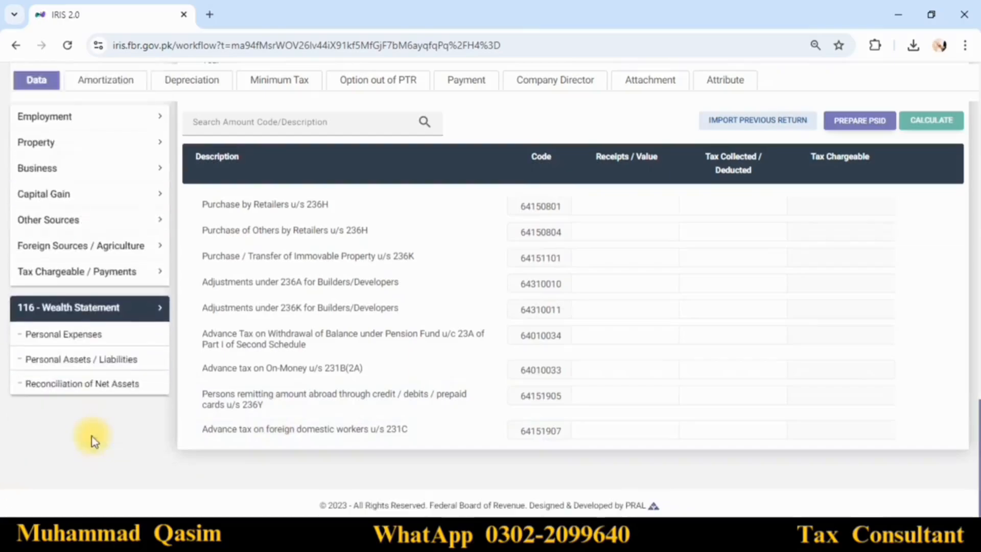
{"action": "left_click", "coordinate": [40, 338]}
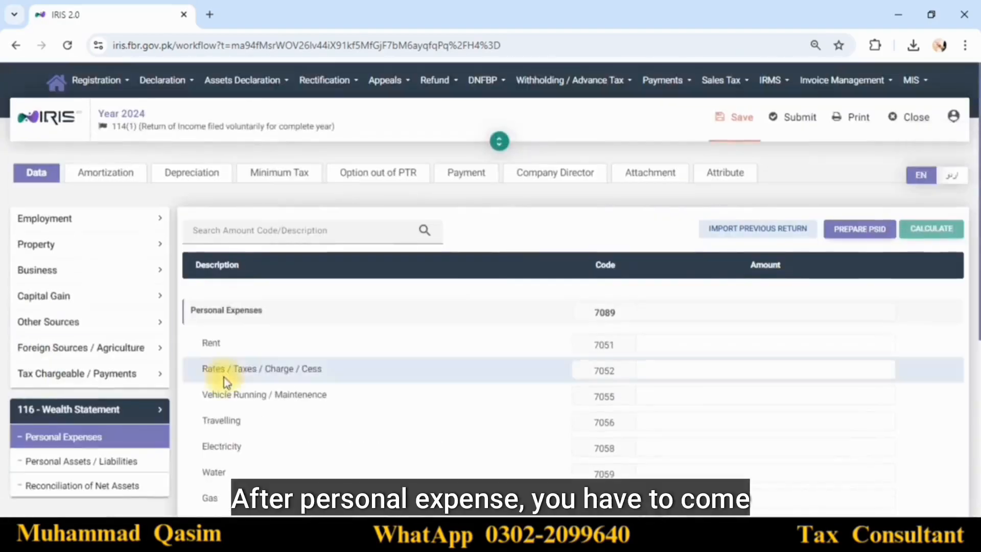
{"action": "scroll", "coordinate": [458, 295], "scroll_direction": "down", "scroll_amount": 5}
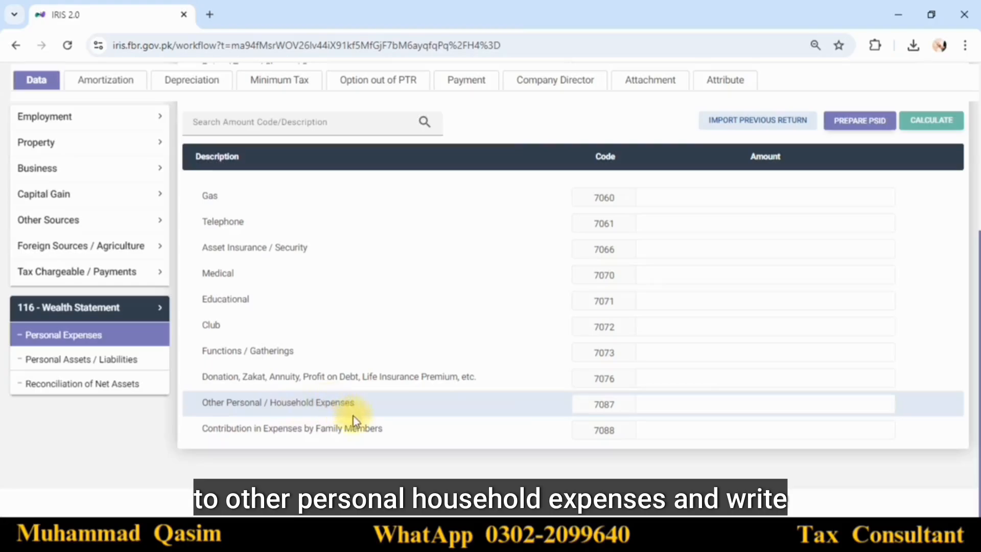
{"action": "left_click", "coordinate": [790, 405]}
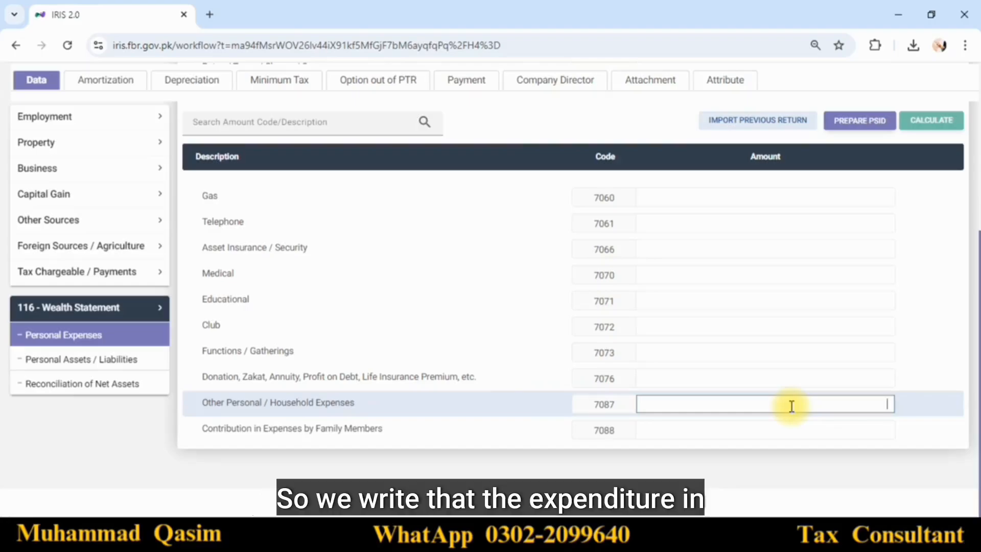
{"action": "type", "text": "2"}
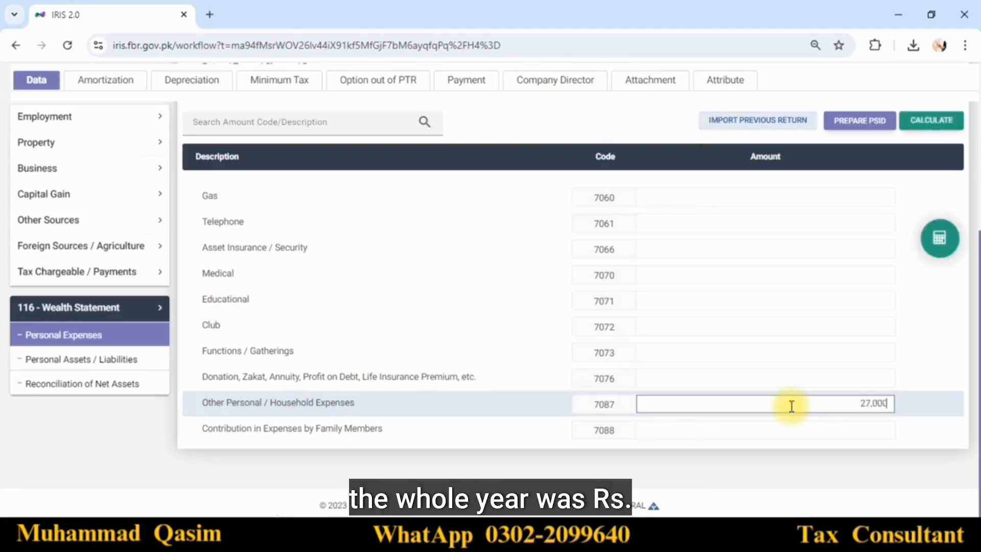
{"action": "type", "text": "70,000"}
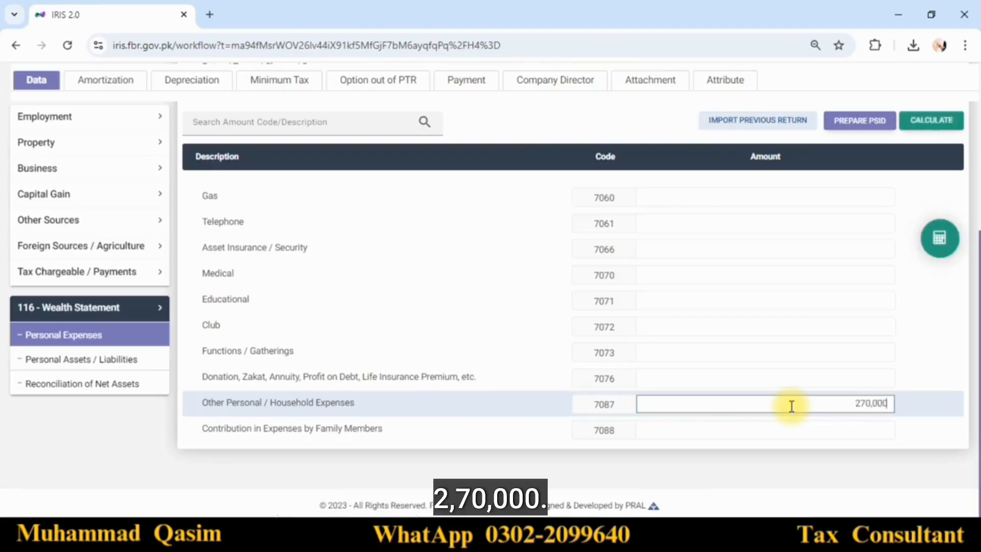
{"action": "left_click", "coordinate": [939, 238]}
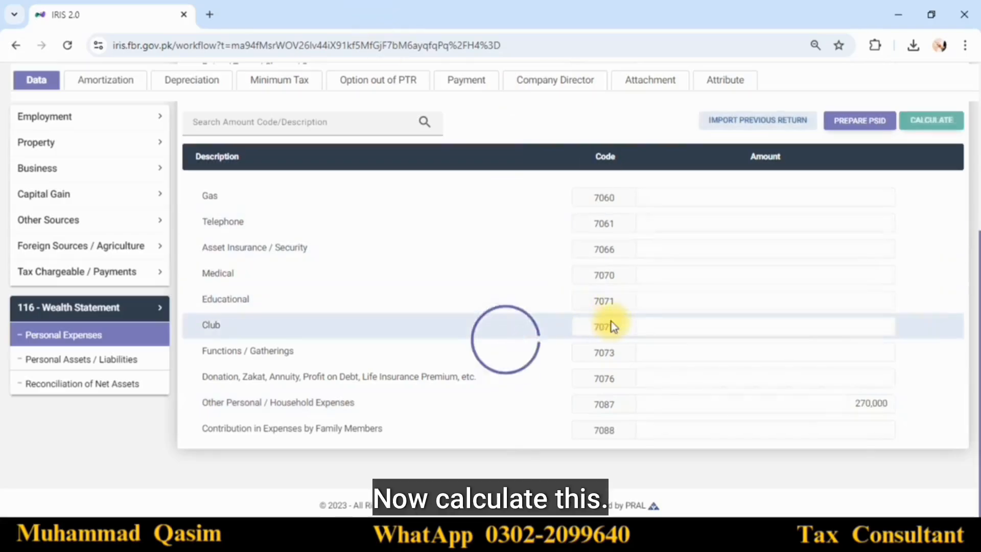
{"action": "scroll", "coordinate": [611, 320], "scroll_direction": "up", "scroll_amount": 5}
{"action": "scroll", "coordinate": [613, 320], "scroll_direction": "down", "scroll_amount": 5}
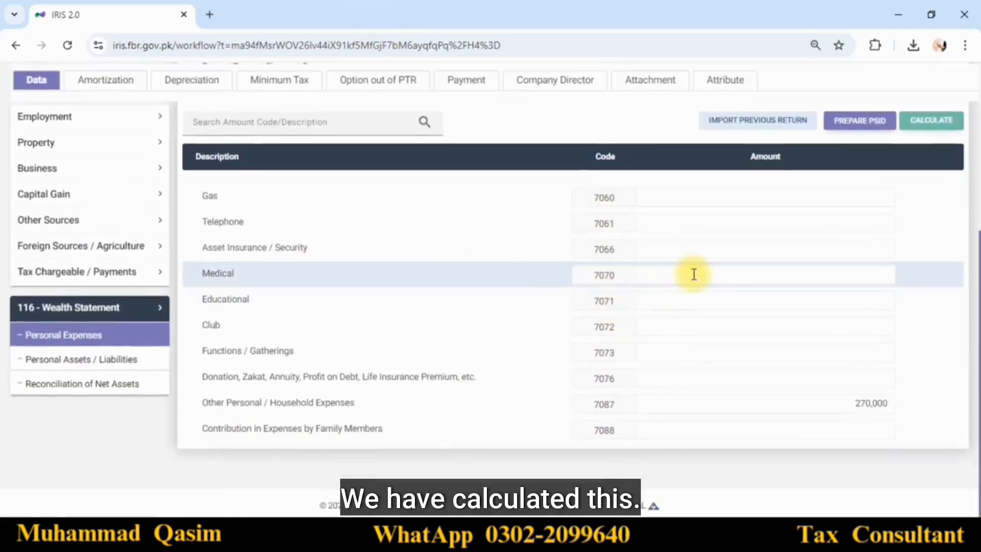
Review the Personal Assets / Liabilities entries and the form for adding a bank account under Investment, leaving without adding one
{"action": "left_click", "coordinate": [63, 364]}
{"action": "scroll", "coordinate": [566, 311], "scroll_direction": "down", "scroll_amount": 4}
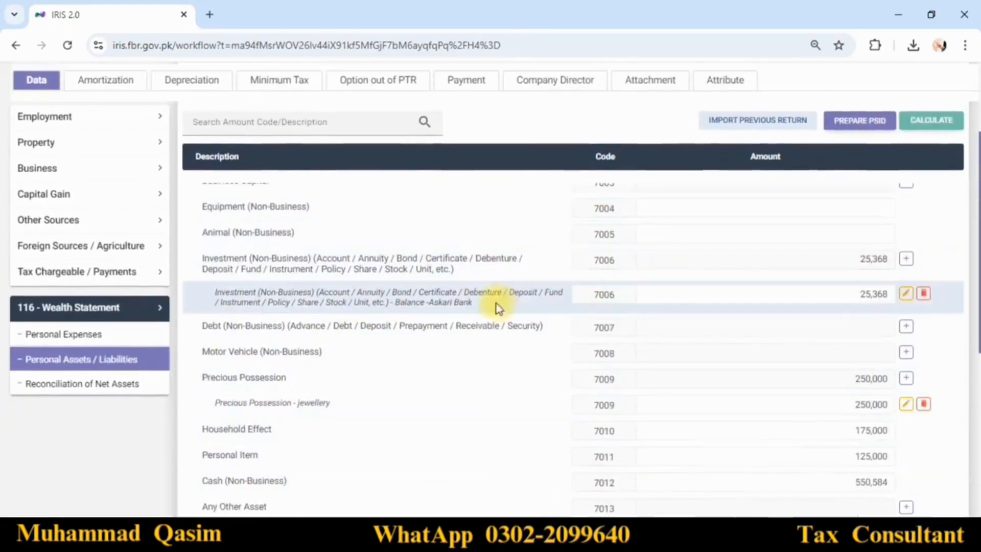
{"action": "scroll", "coordinate": [767, 357], "scroll_direction": "down", "scroll_amount": 4}
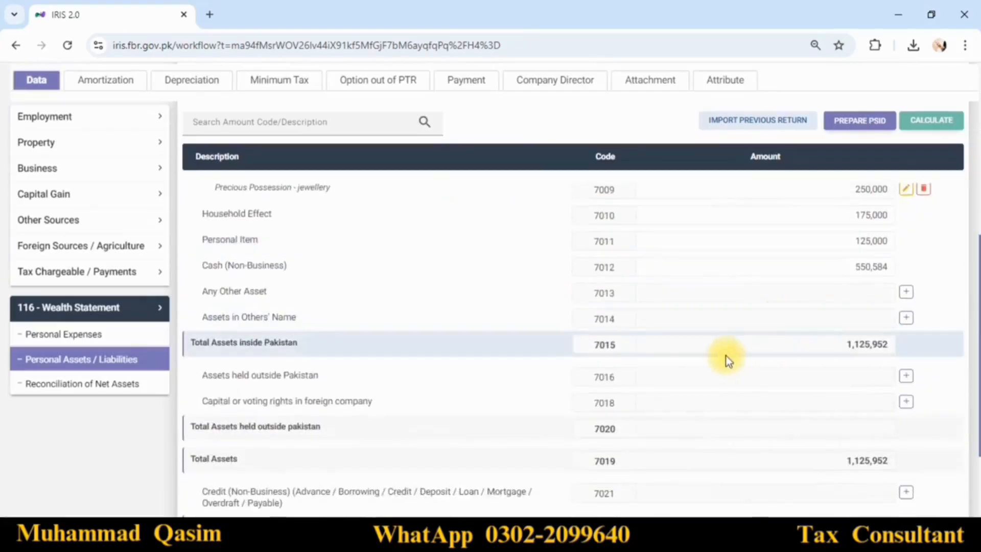
{"action": "scroll", "coordinate": [692, 357], "scroll_direction": "up", "scroll_amount": 3}
{"action": "scroll", "coordinate": [767, 260], "scroll_direction": "up", "scroll_amount": 2}
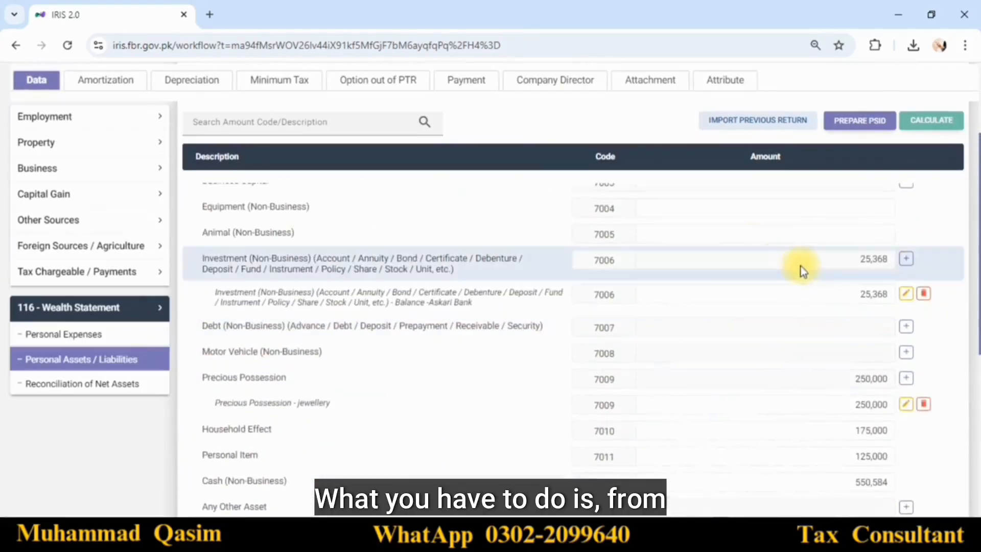
{"action": "scroll", "coordinate": [920, 286], "scroll_direction": "up", "scroll_amount": 2}
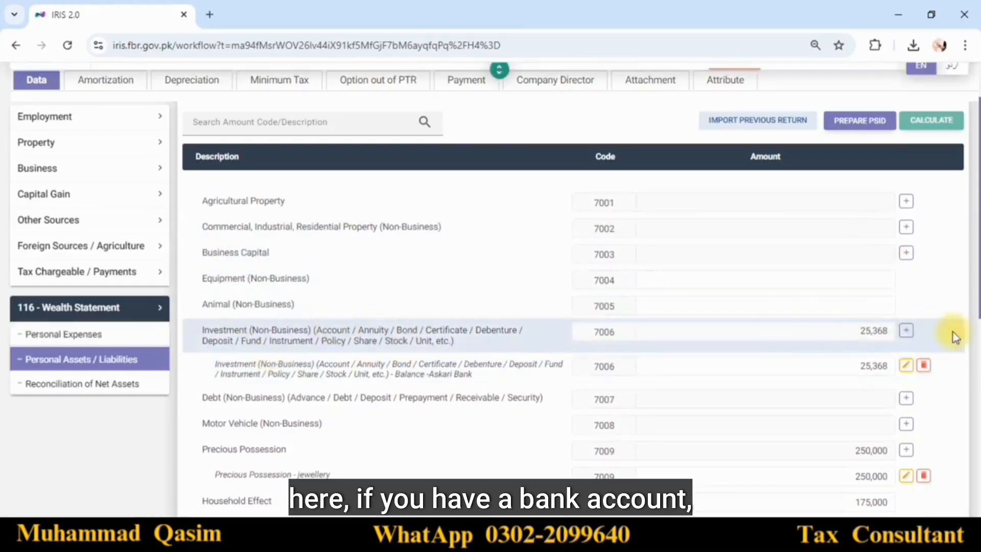
{"action": "left_click", "coordinate": [906, 332]}
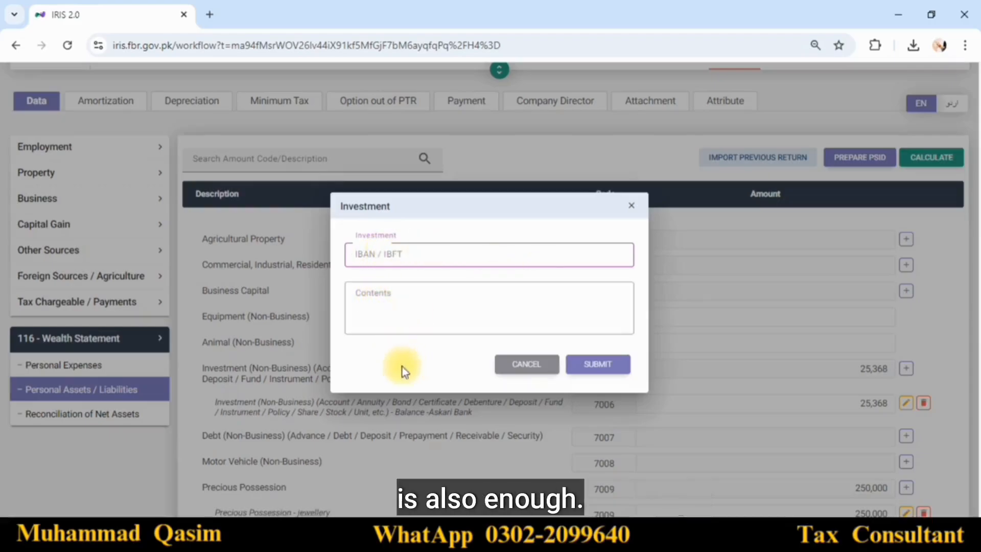
{"action": "left_click", "coordinate": [529, 365]}
Set the Askari Bank balance under Investment (Non-Business) to 601,890 and recalculate
{"action": "scroll", "coordinate": [966, 477], "scroll_direction": "down", "scroll_amount": 1}
{"action": "left_click_drag", "start_coordinate": [835, 368], "coordinate": [979, 373]}
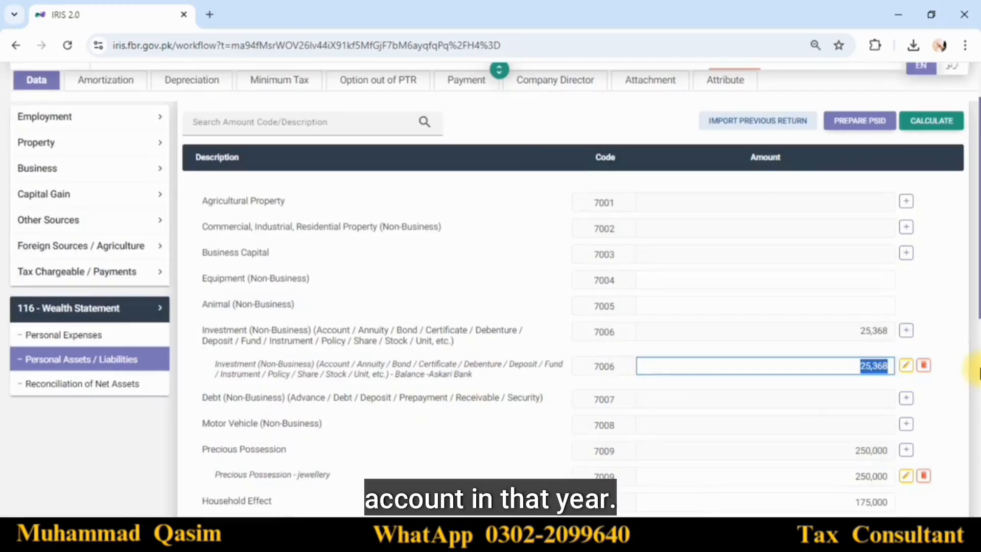
{"action": "type", "text": "60"}
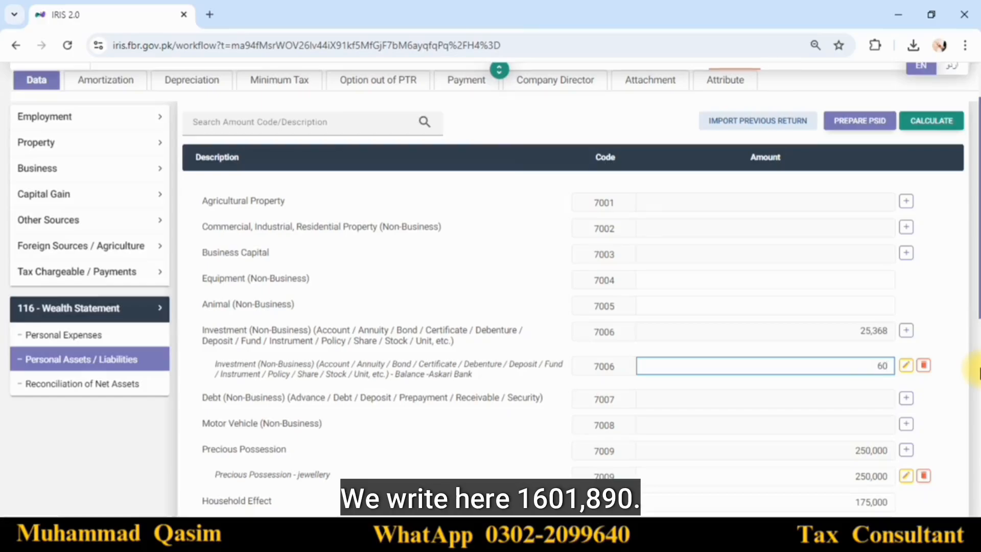
{"action": "type", "text": "1,890"}
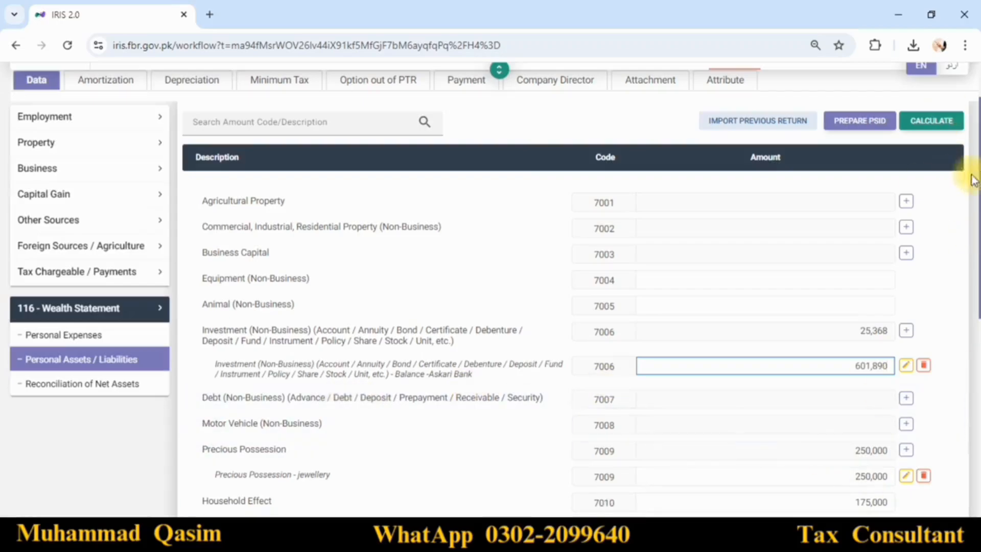
{"action": "left_click", "coordinate": [933, 121]}
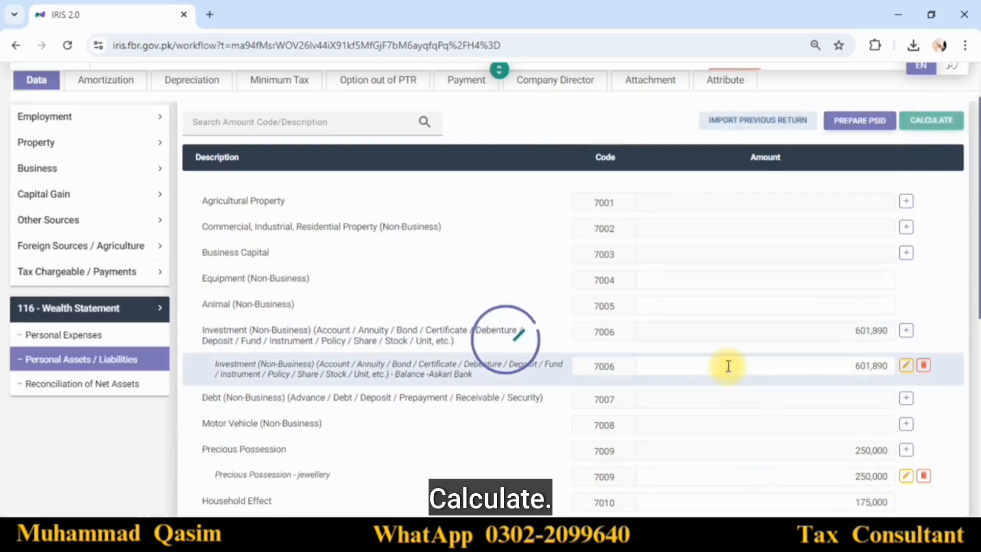
Go over the jewellery, household effect and personal item amounts, set Cash (Non-Business) to 352,947, and recalculate
{"action": "scroll", "coordinate": [728, 366], "scroll_direction": "down", "scroll_amount": 3}
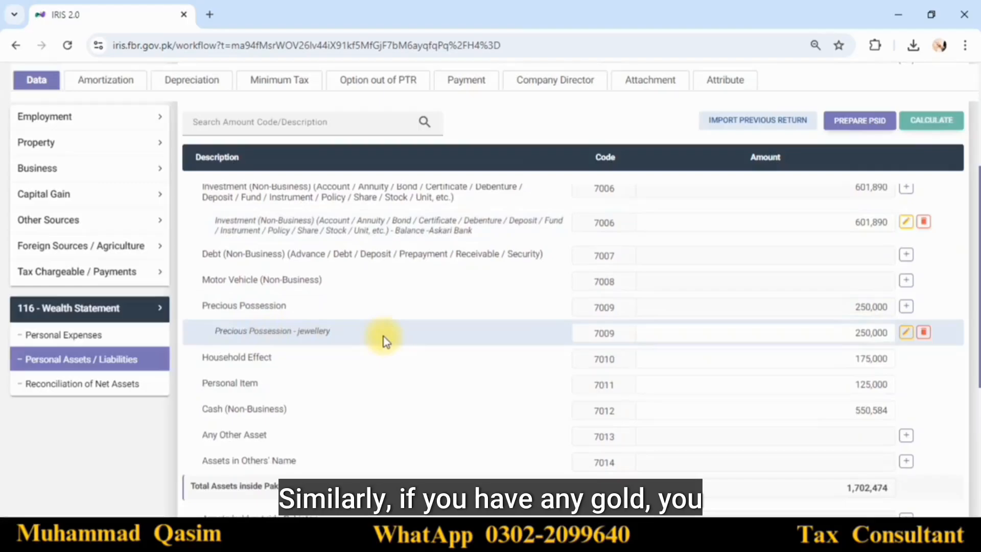
{"action": "double_click", "coordinate": [854, 337]}
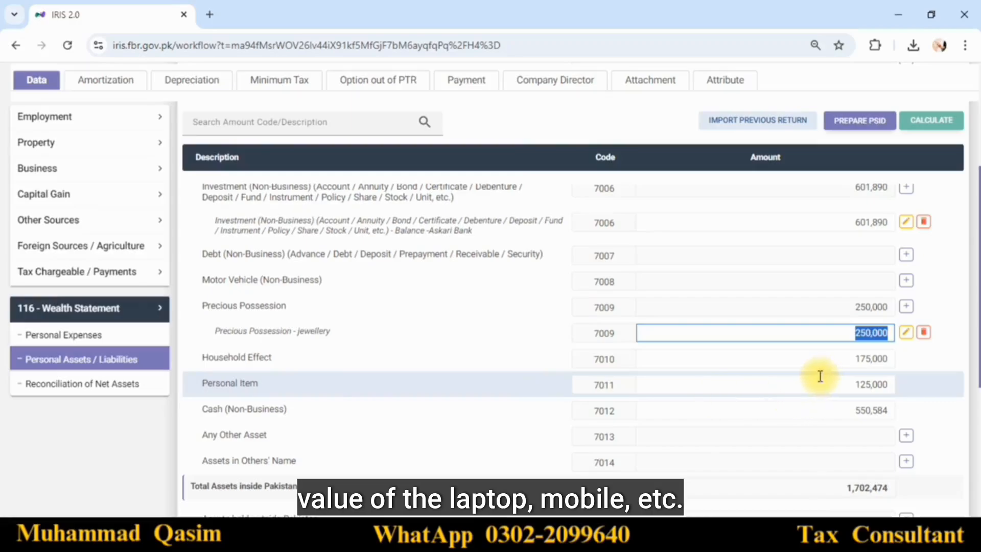
{"action": "left_click_drag", "start_coordinate": [828, 357], "coordinate": [897, 357]}
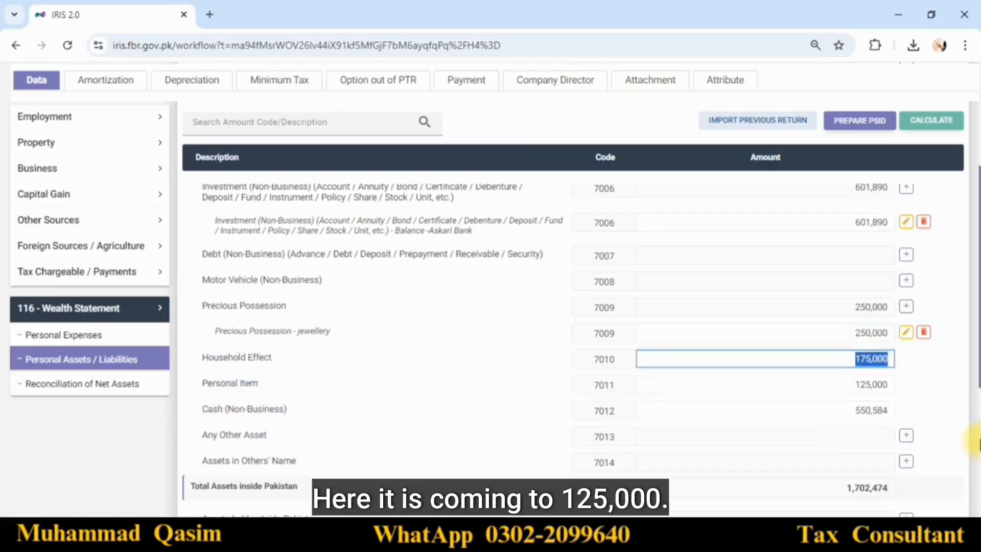
{"action": "key", "text": "Tab"}
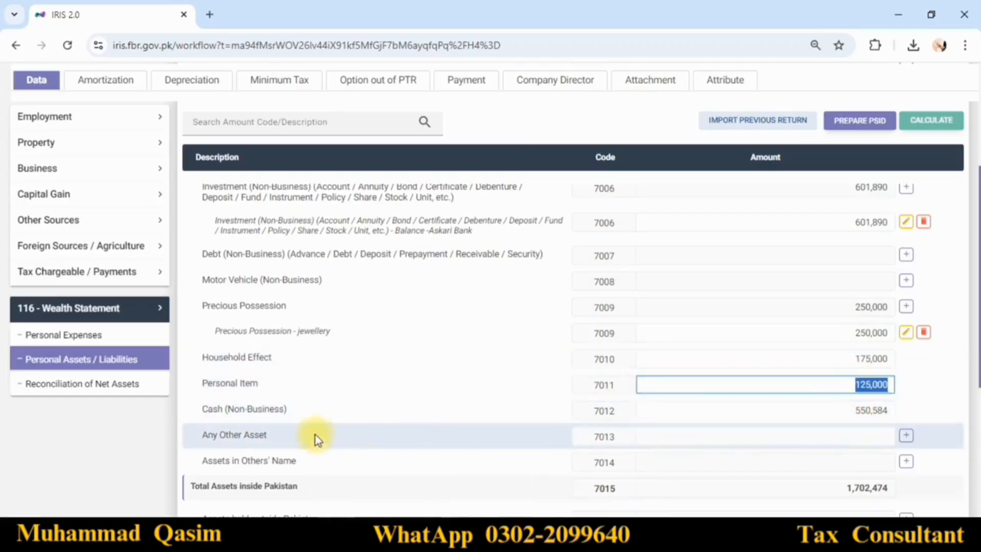
{"action": "key", "text": "Tab"}
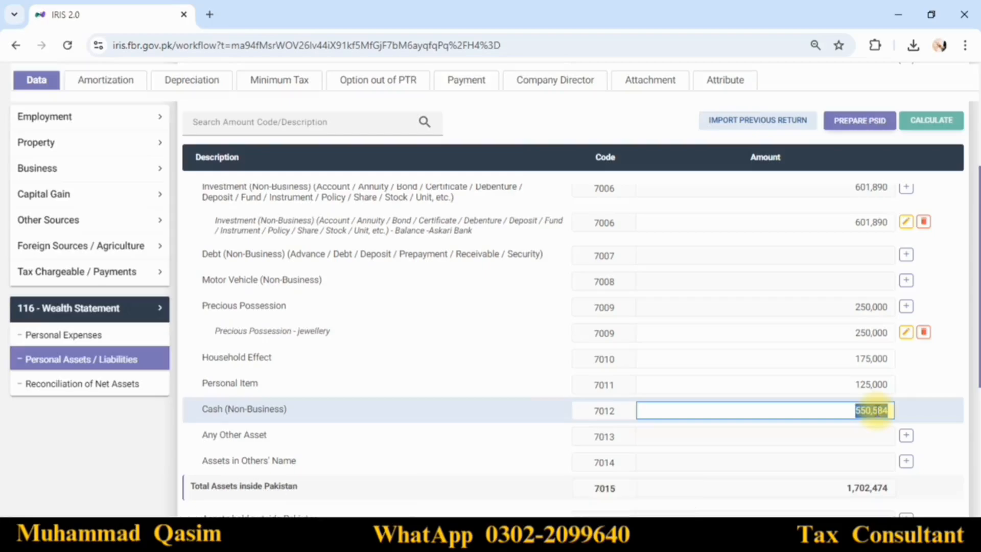
{"action": "scroll", "coordinate": [868, 368], "scroll_direction": "down", "scroll_amount": 3}
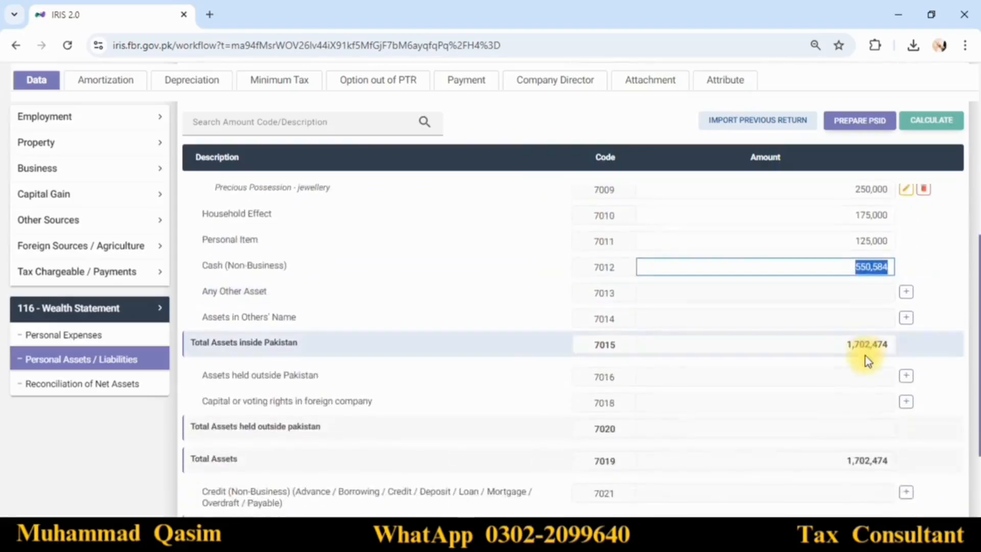
{"action": "type", "text": "352"}
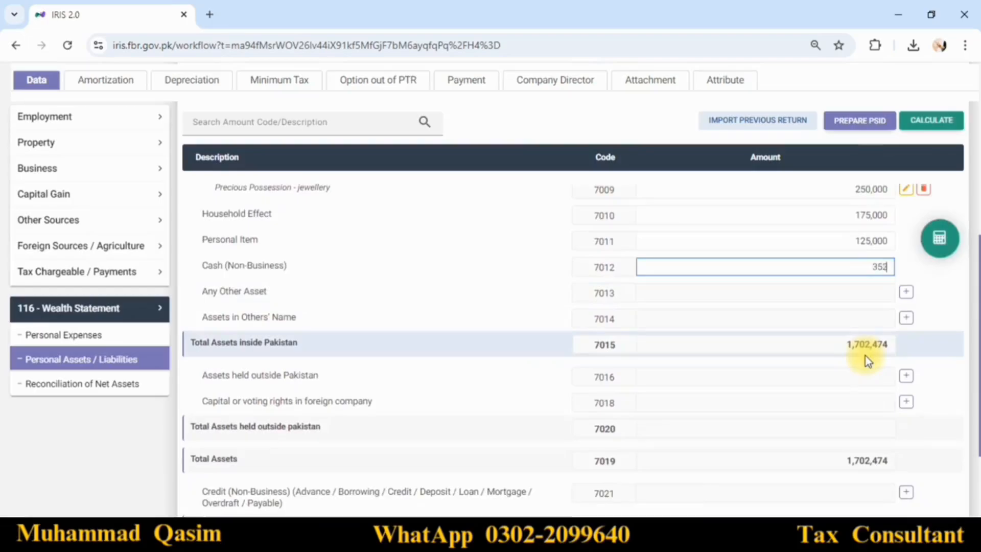
{"action": "type", "text": ",947"}
{"action": "left_click", "coordinate": [931, 255]}
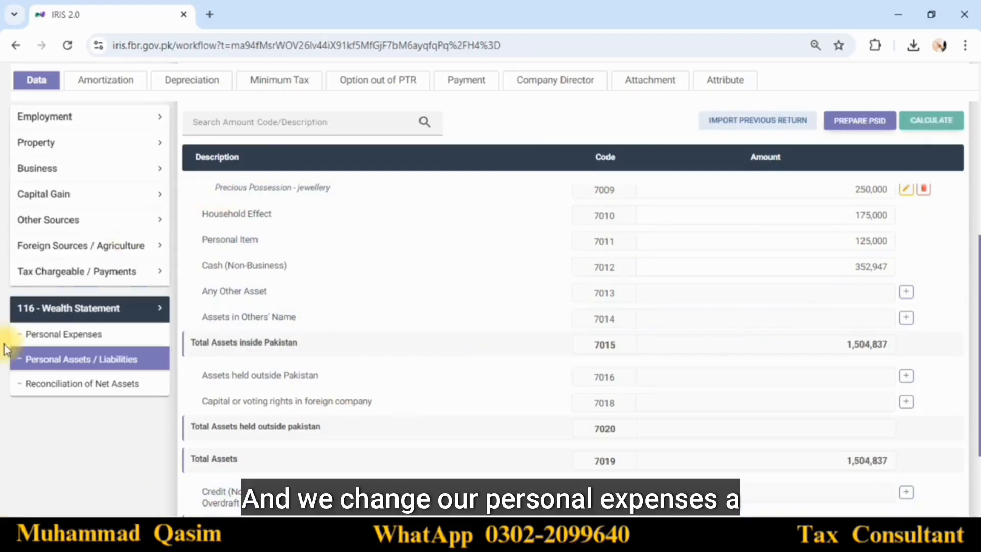
In Personal Expenses, change Other Personal / Household Expenses to 257,115 and recalculate
{"action": "left_click", "coordinate": [51, 334]}
{"action": "scroll", "coordinate": [955, 329], "scroll_direction": "down", "scroll_amount": 6}
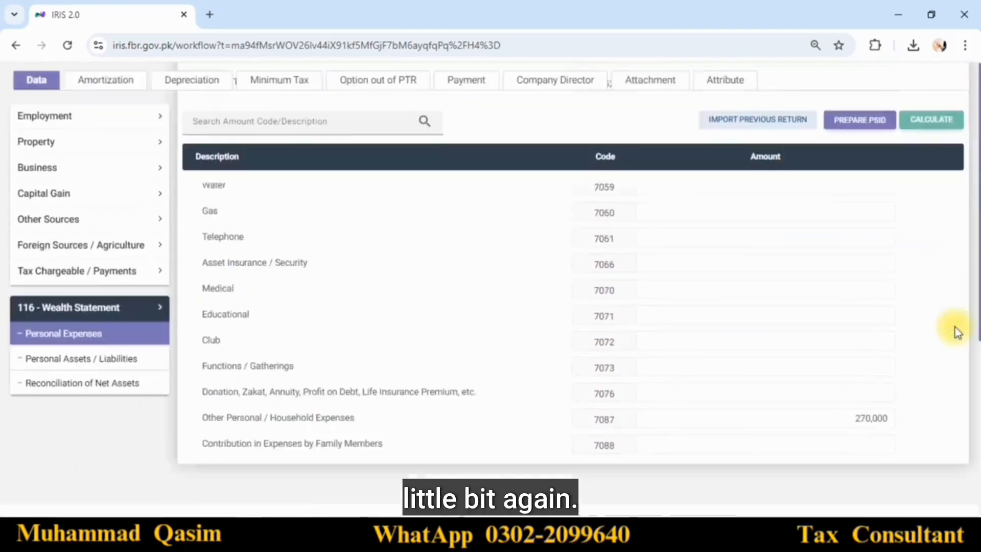
{"action": "left_click", "coordinate": [848, 404]}
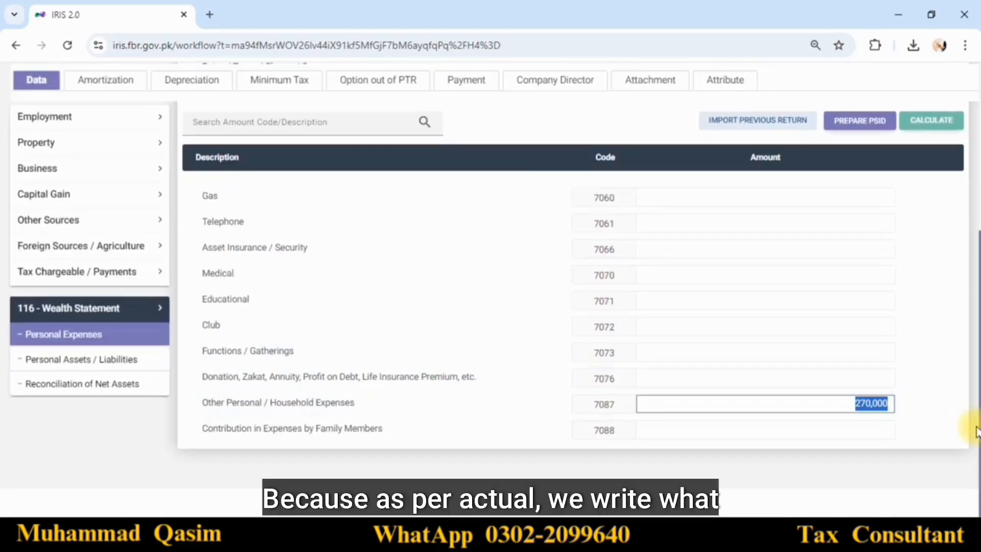
{"action": "type", "text": "257,115"}
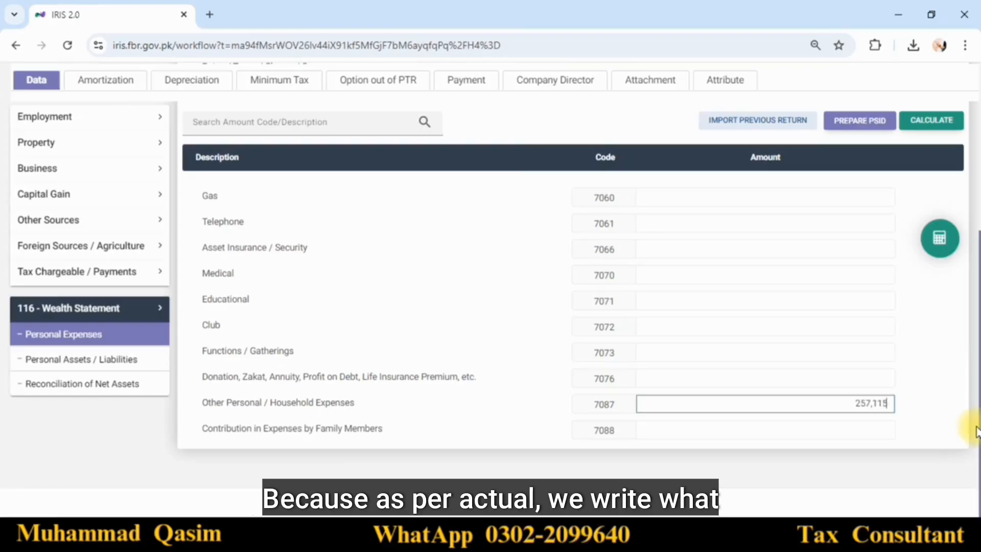
{"action": "left_click", "coordinate": [939, 238]}
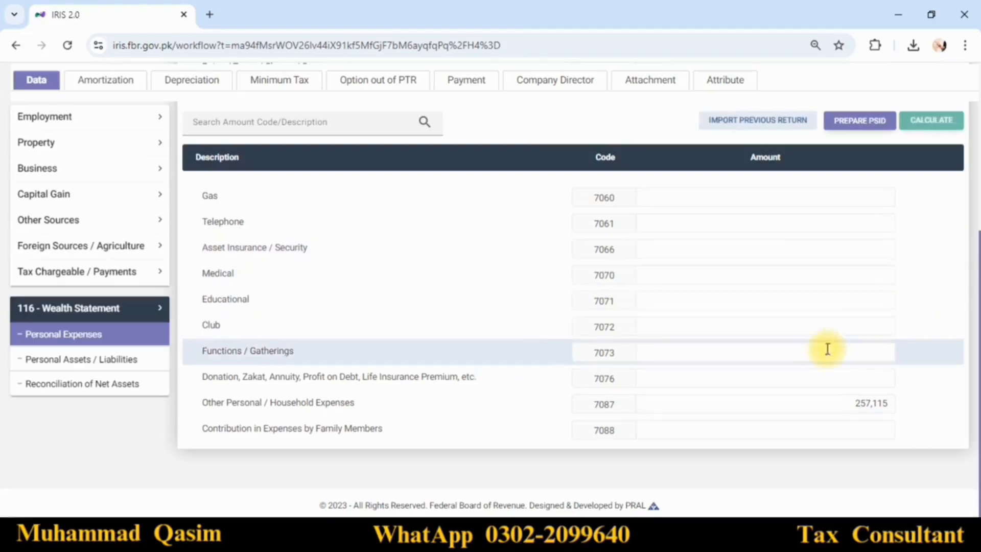
{"action": "scroll", "coordinate": [828, 349], "scroll_direction": "up", "scroll_amount": 5}
{"action": "scroll", "coordinate": [806, 363], "scroll_direction": "down", "scroll_amount": 3}
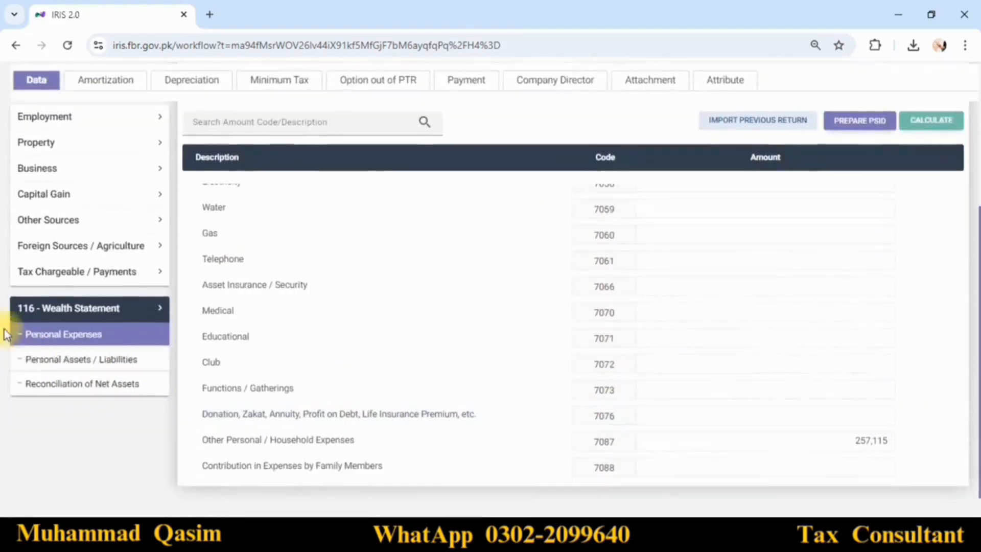
In Reconciliation of Net Assets, enter inflows of 593,604 as income subject to Normal Tax and 42,396 as income Exempt from Tax
{"action": "left_click", "coordinate": [60, 386]}
{"action": "scroll", "coordinate": [788, 343], "scroll_direction": "down", "scroll_amount": 10}
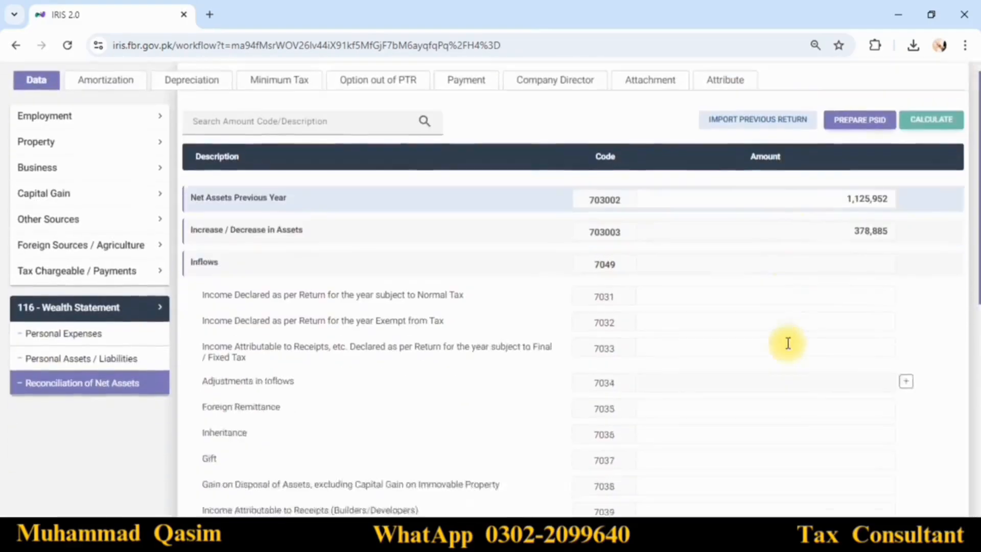
{"action": "scroll", "coordinate": [788, 344], "scroll_direction": "up", "scroll_amount": 5}
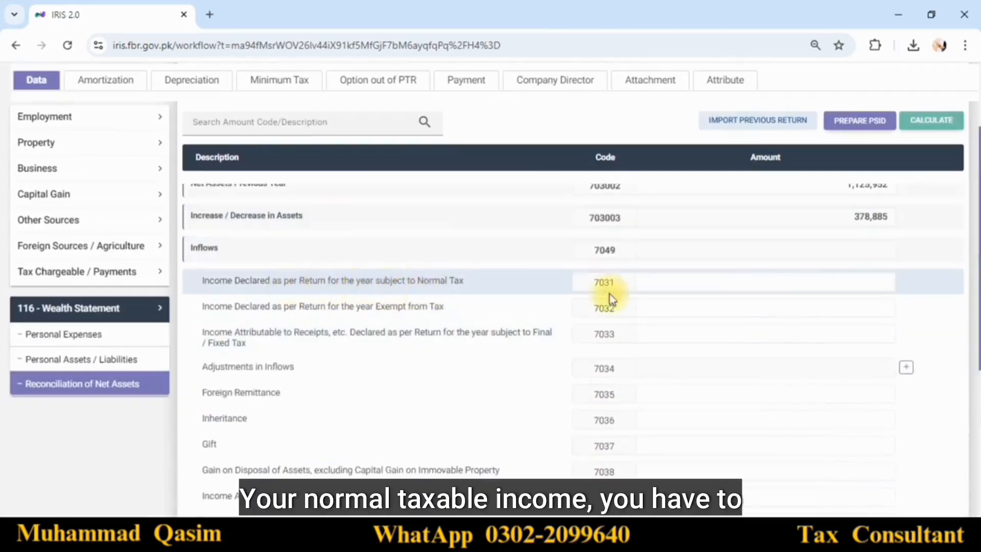
{"action": "left_click", "coordinate": [871, 276]}
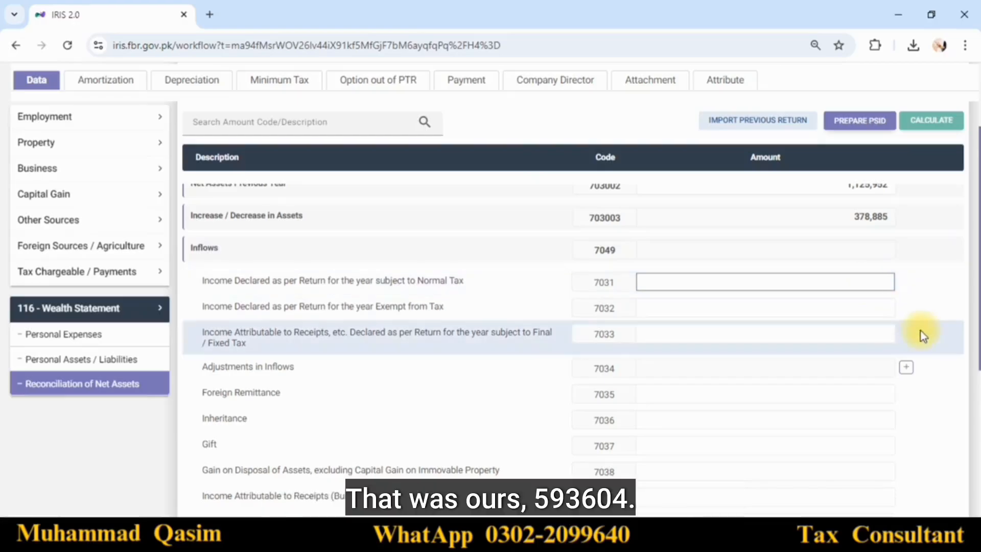
{"action": "type", "text": "593"}
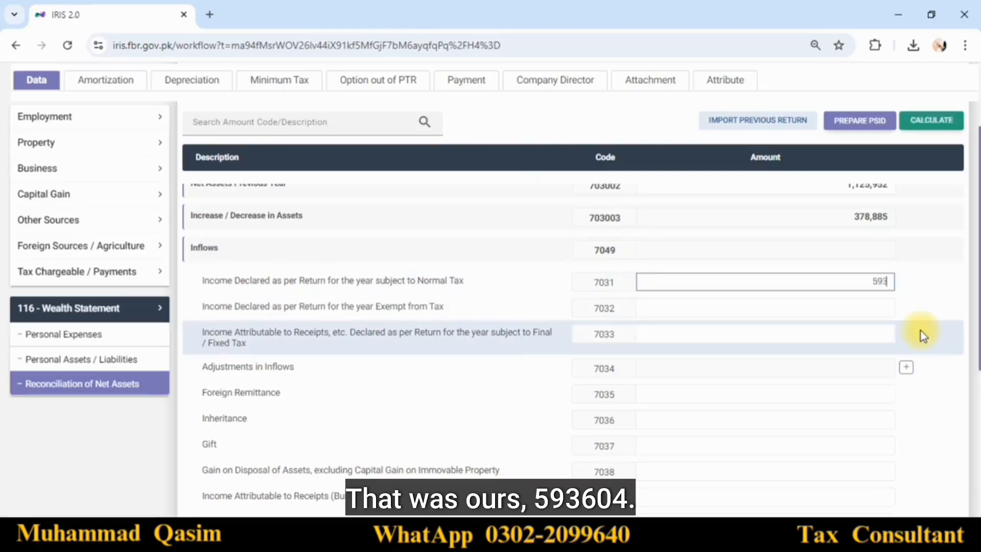
{"action": "type", "text": ",604"}
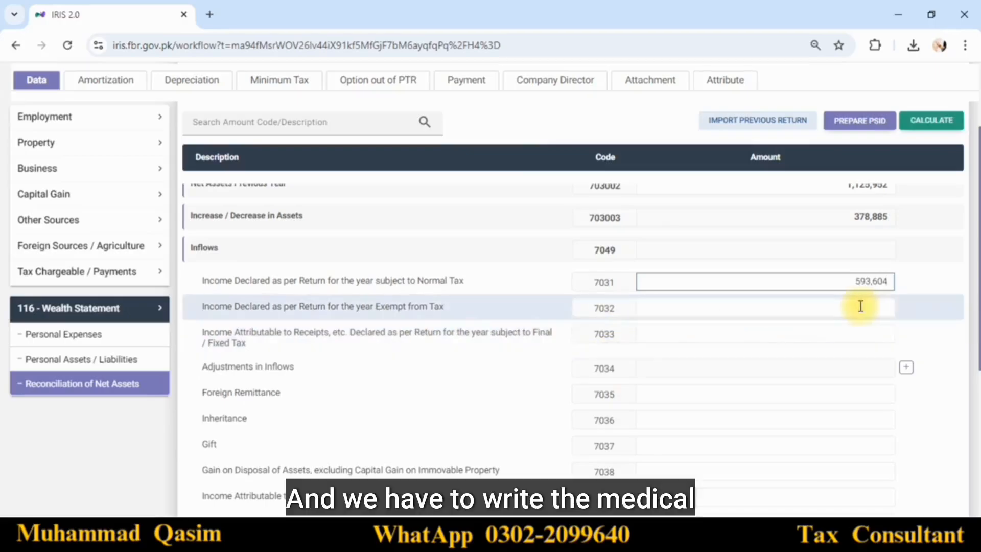
{"action": "left_click", "coordinate": [860, 306]}
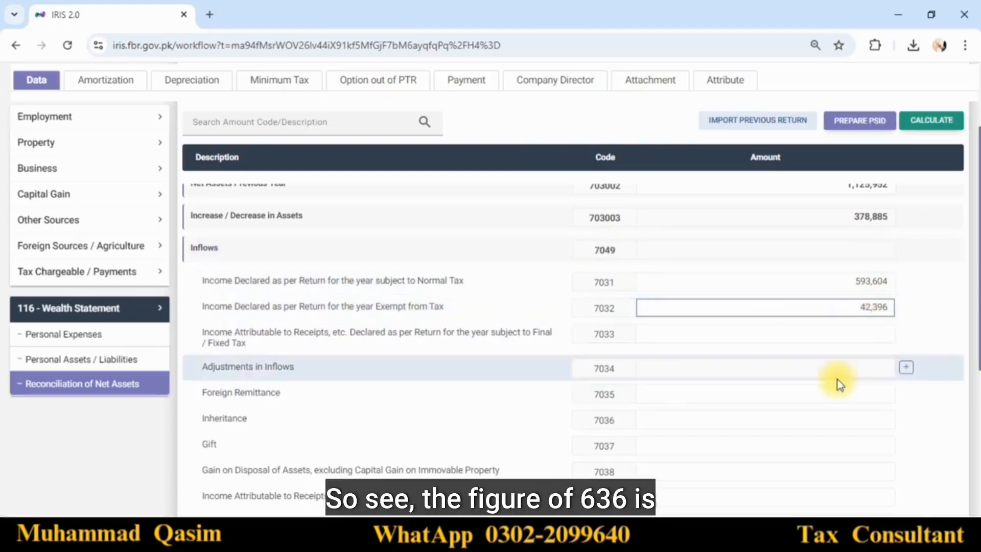
Recalculate the net assets reconciliation, check its inflows and outflows, and save the return
{"action": "scroll", "coordinate": [797, 348], "scroll_direction": "down", "scroll_amount": 1}
{"action": "scroll", "coordinate": [755, 310], "scroll_direction": "down", "scroll_amount": 1}
{"action": "left_click", "coordinate": [933, 121]}
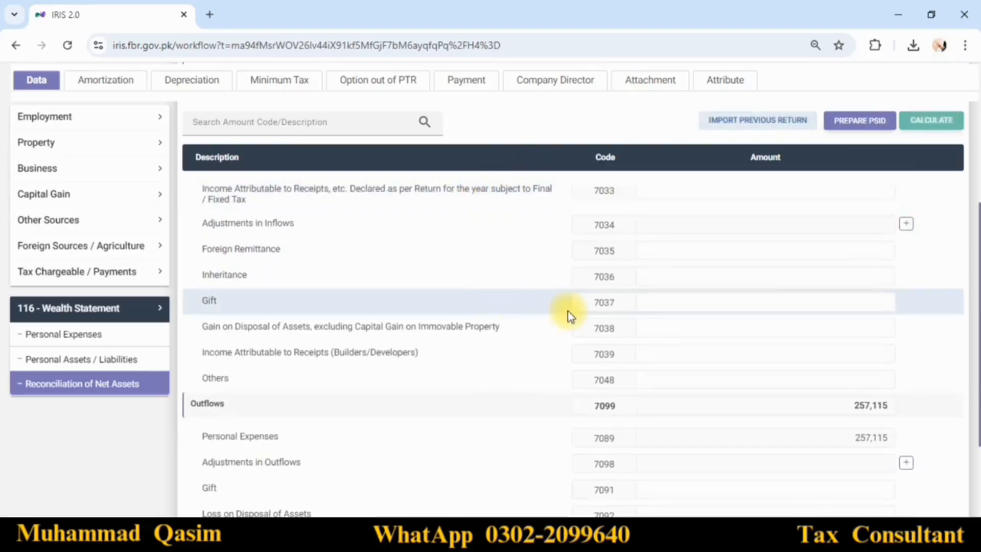
{"action": "scroll", "coordinate": [868, 365], "scroll_direction": "down", "scroll_amount": 2}
{"action": "scroll", "coordinate": [869, 364], "scroll_direction": "up", "scroll_amount": 6}
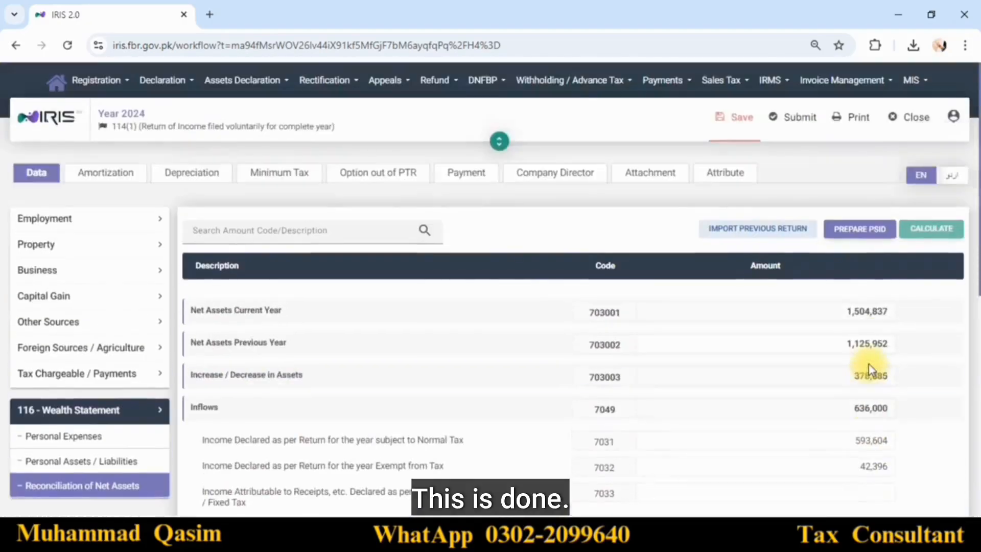
{"action": "left_click", "coordinate": [726, 124]}
Set the return's Residence Status attribute to Resident
{"action": "left_click", "coordinate": [725, 174]}
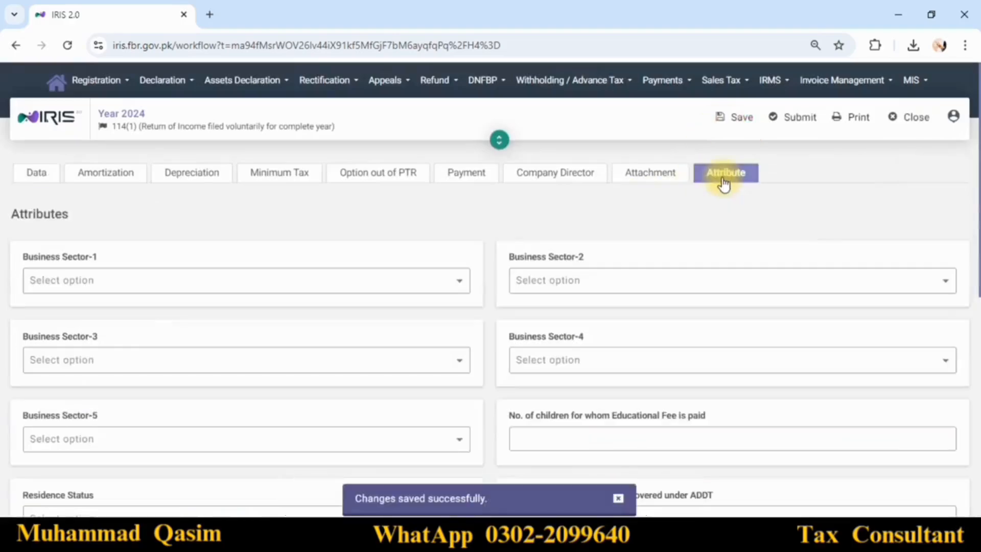
{"action": "scroll", "coordinate": [244, 399], "scroll_direction": "down", "scroll_amount": 2}
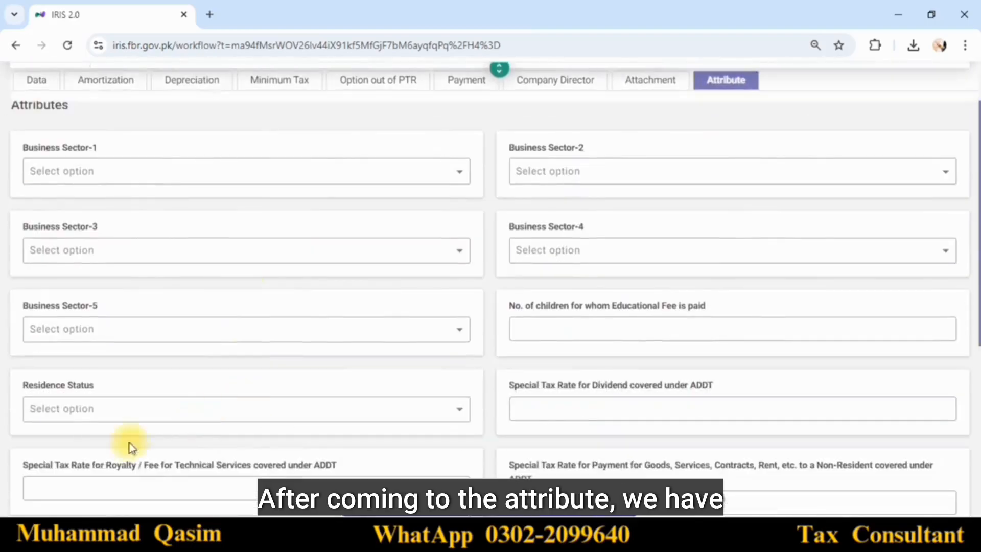
{"action": "left_click", "coordinate": [69, 415]}
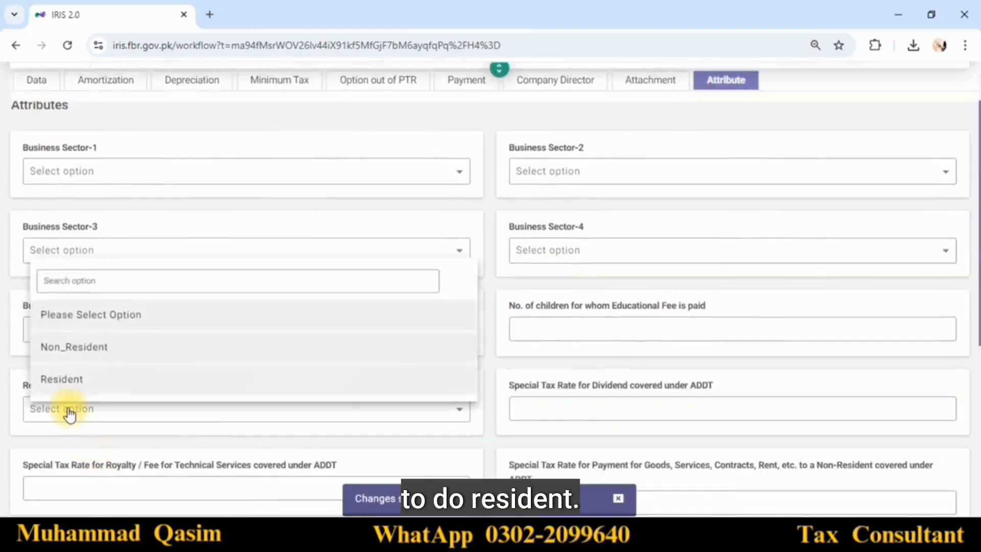
{"action": "left_click", "coordinate": [59, 377]}
{"action": "scroll", "coordinate": [558, 308], "scroll_direction": "up", "scroll_amount": 2}
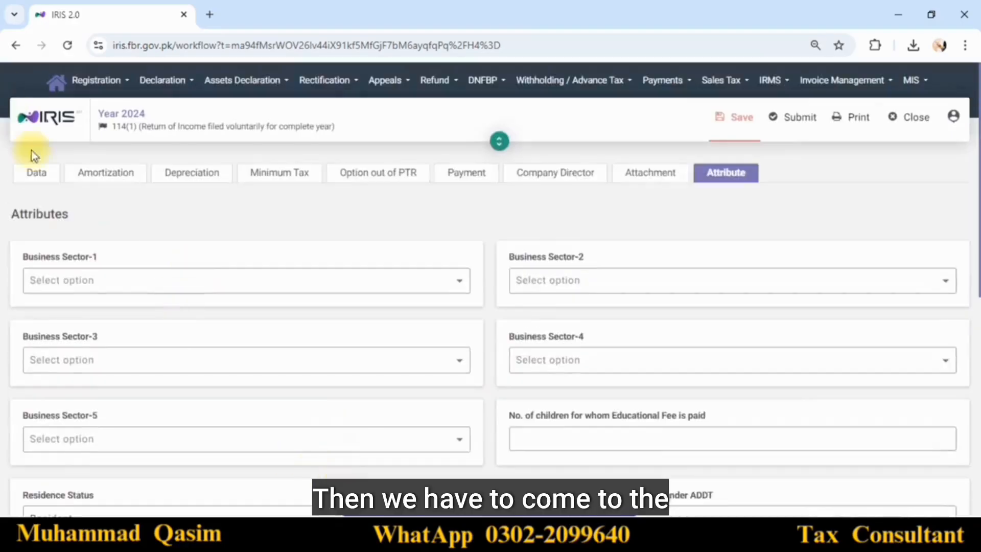
Return to the return's data section, save the changes and print the return for checking
{"action": "left_click", "coordinate": [36, 173]}
{"action": "left_click", "coordinate": [721, 122]}
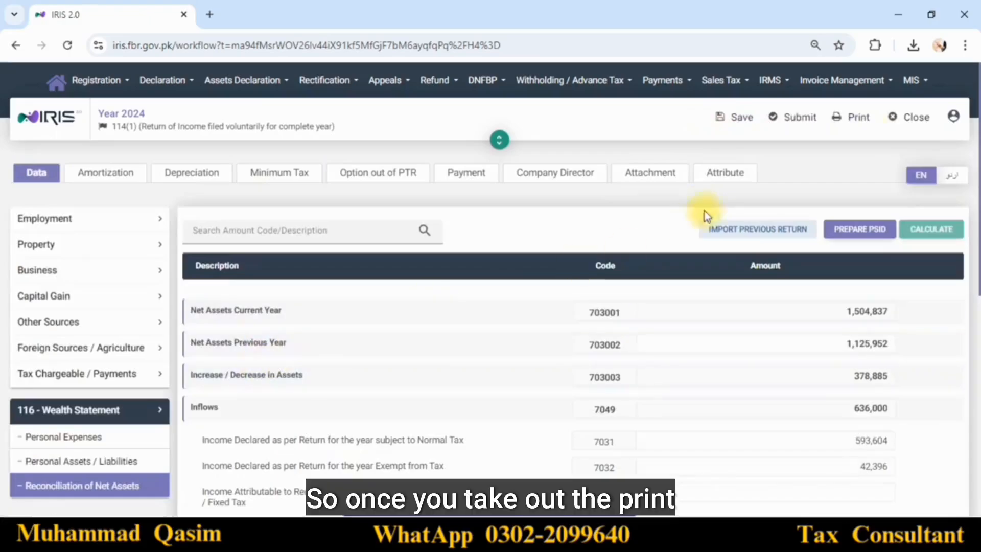
{"action": "left_click", "coordinate": [854, 122]}
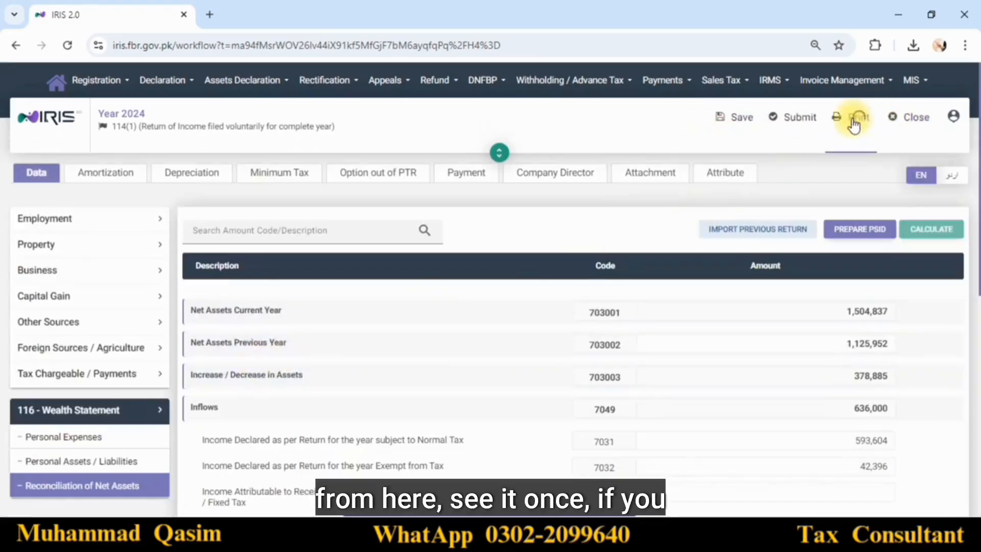